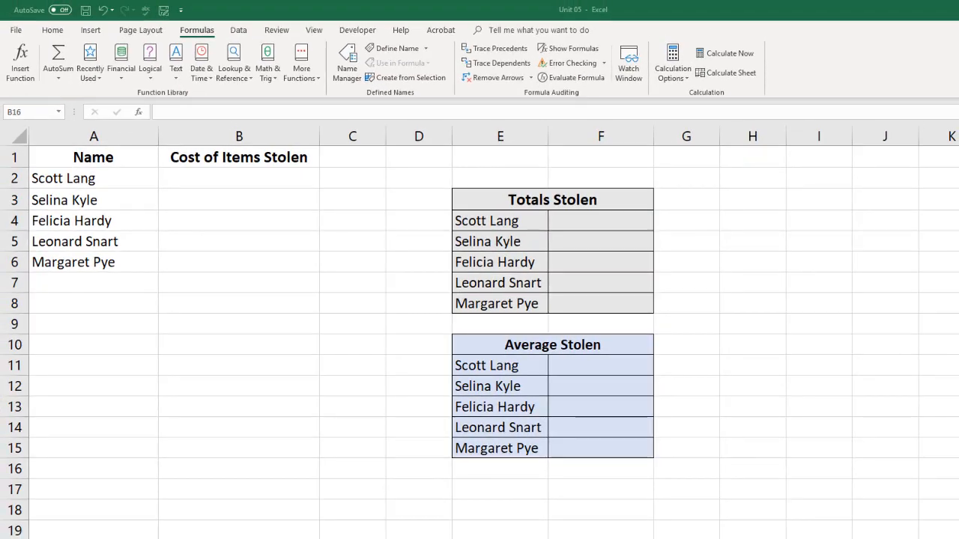
left_click(94, 263)
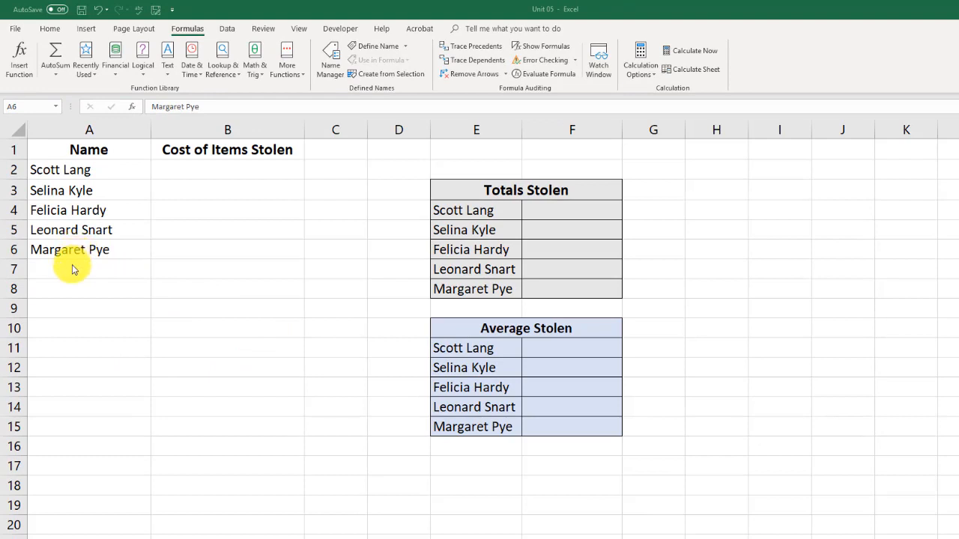
left_click_drag(72, 268, 73, 530)
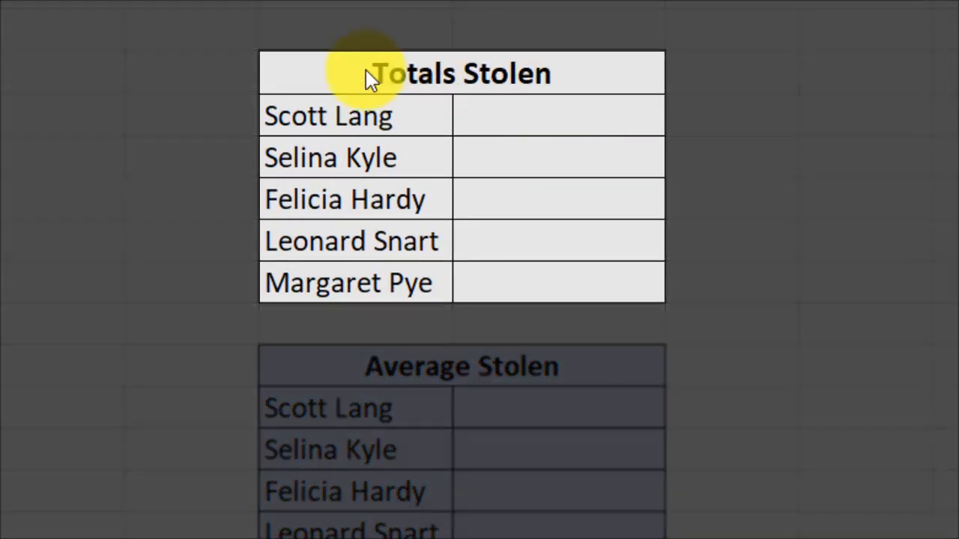
left_click(503, 121)
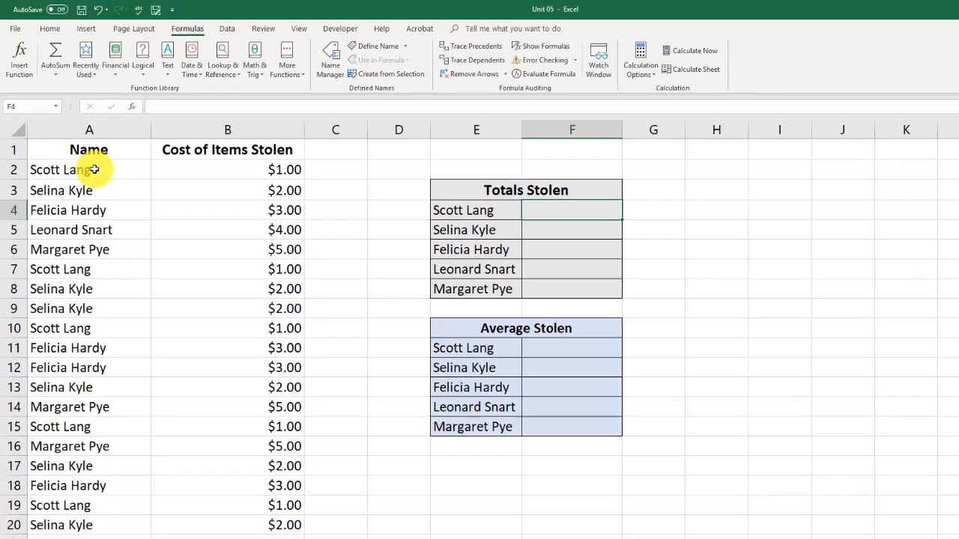
left_click_drag(90, 169, 91, 525)
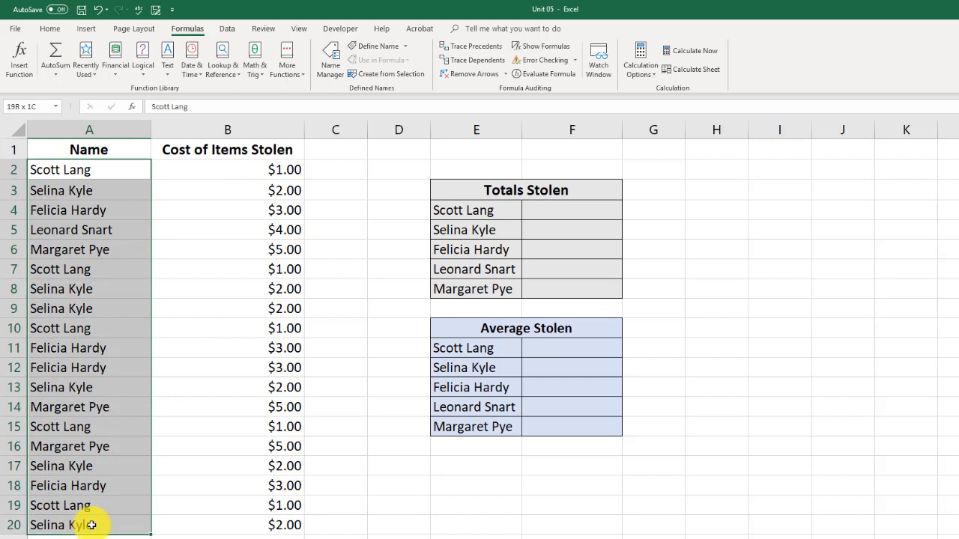
left_click_drag(257, 170, 257, 526)
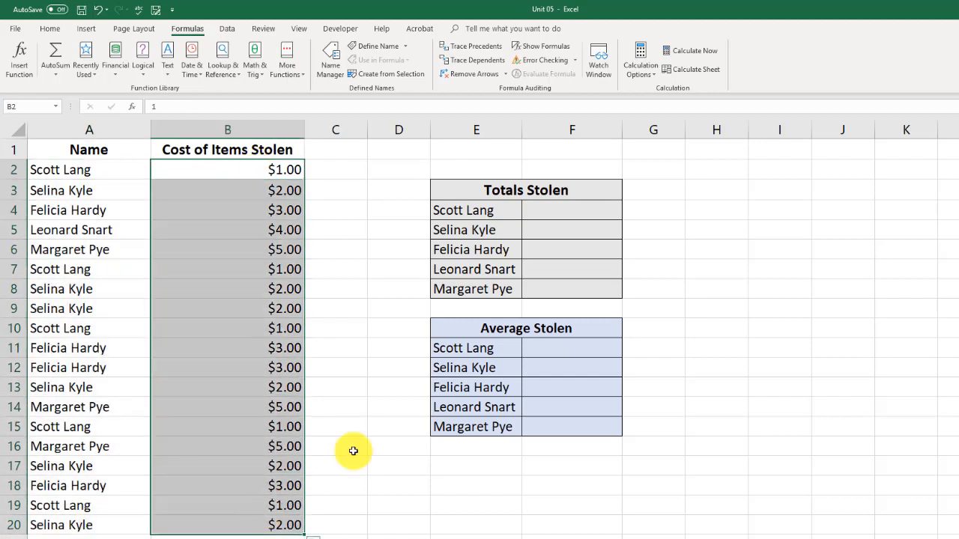
Start a SUMIF formula in cell F4 of the Totals Stolen table and open its function arguments, keeping the data columns uncovered.
left_click(556, 212)
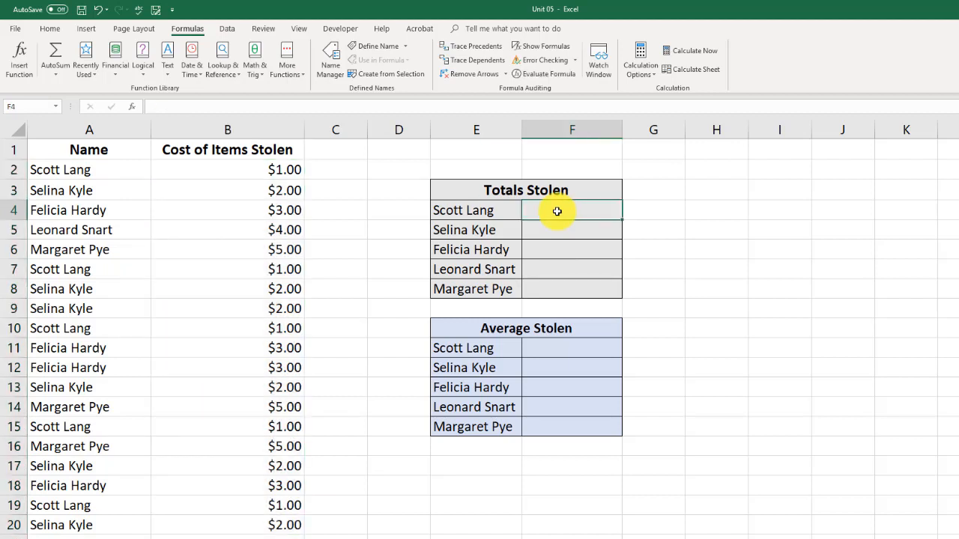
type("=su")
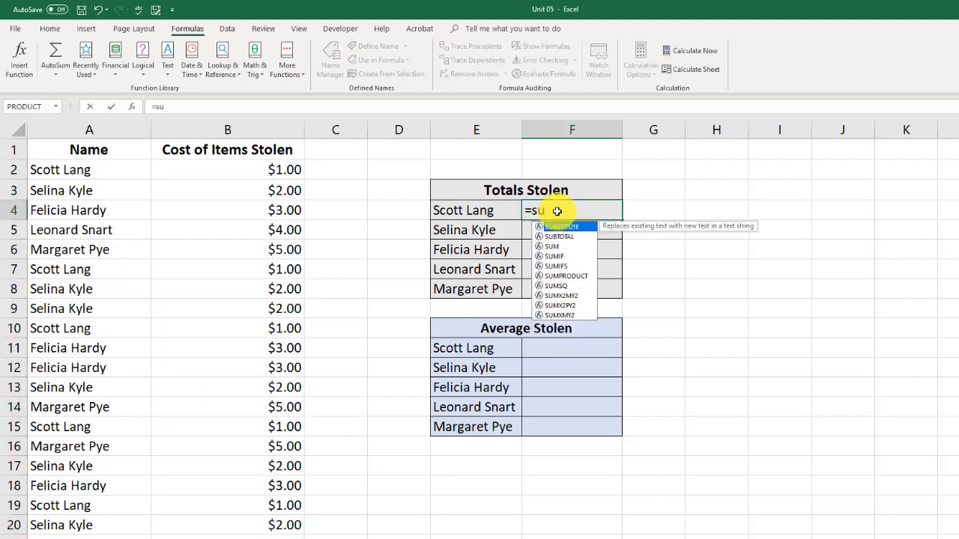
type("m")
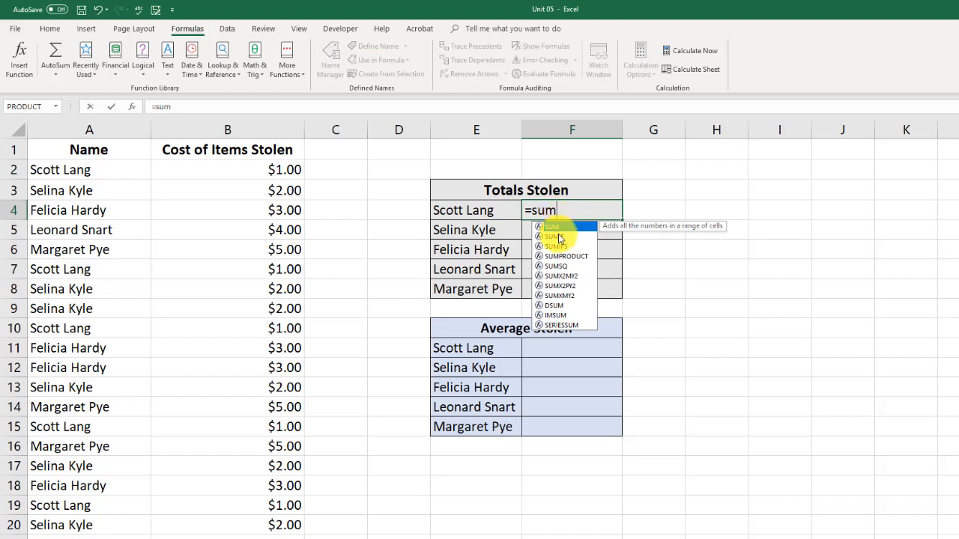
left_click(558, 237)
double_click(558, 237)
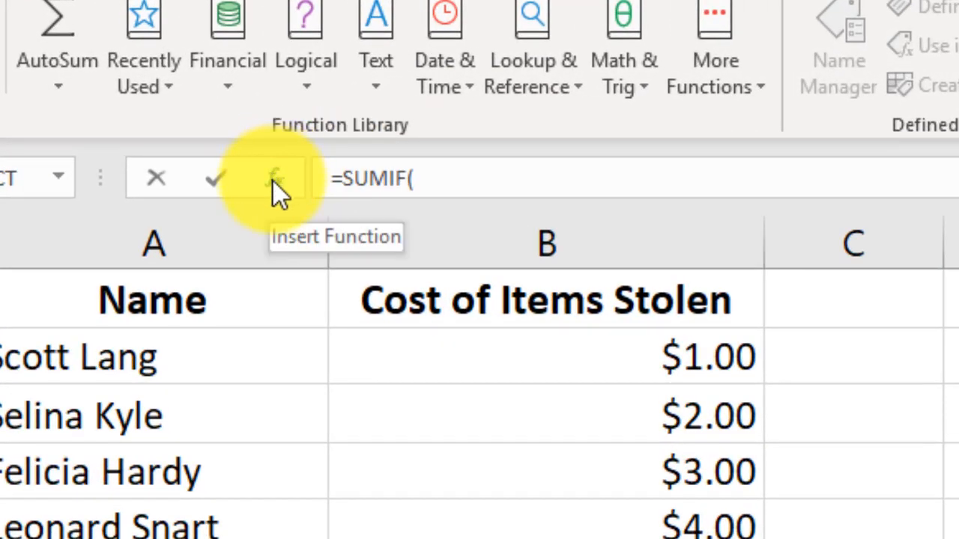
left_click(273, 181)
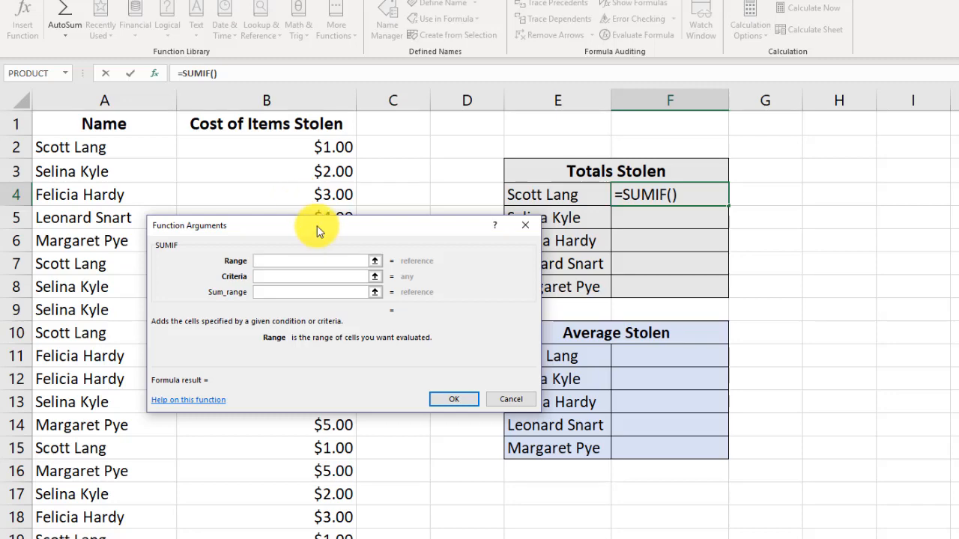
left_click_drag(317, 231, 569, 290)
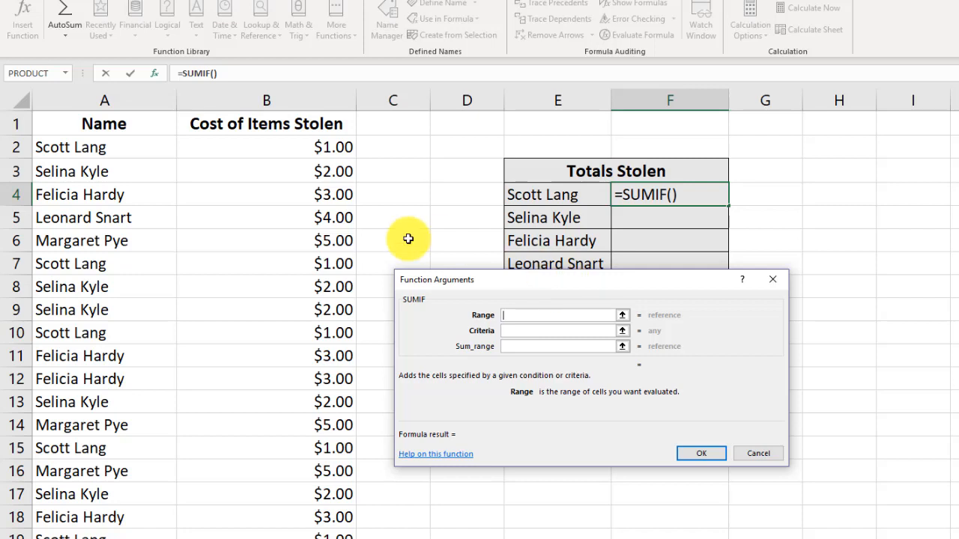
Set the SUMIF range to A2:A20 and the criteria to the name from E4 as quoted text.
left_click(104, 150)
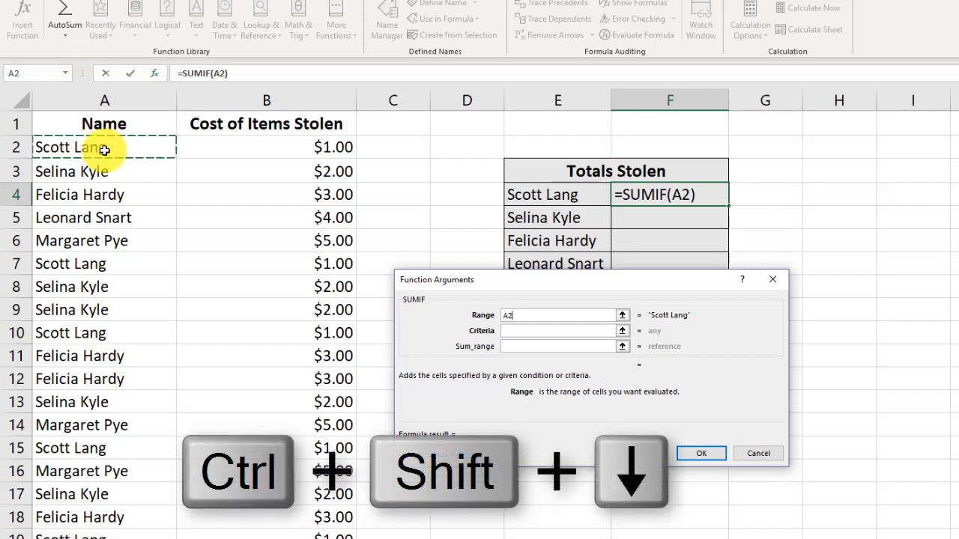
key("ctrl+shift+Down")
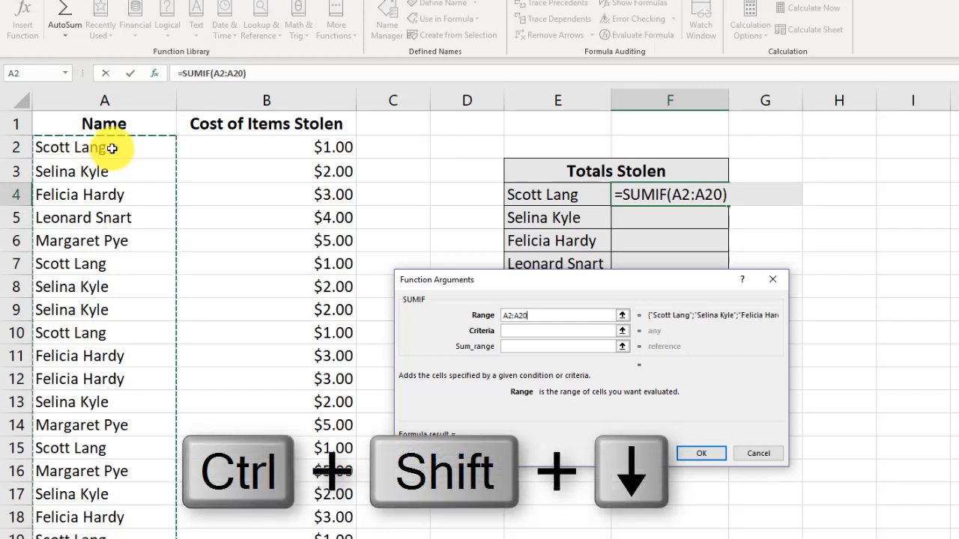
left_click(525, 333)
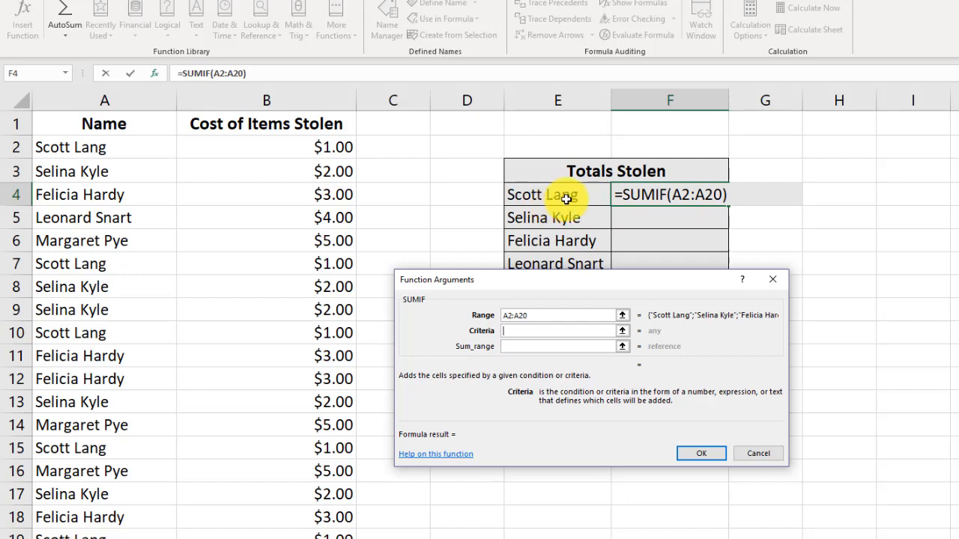
left_click(519, 332)
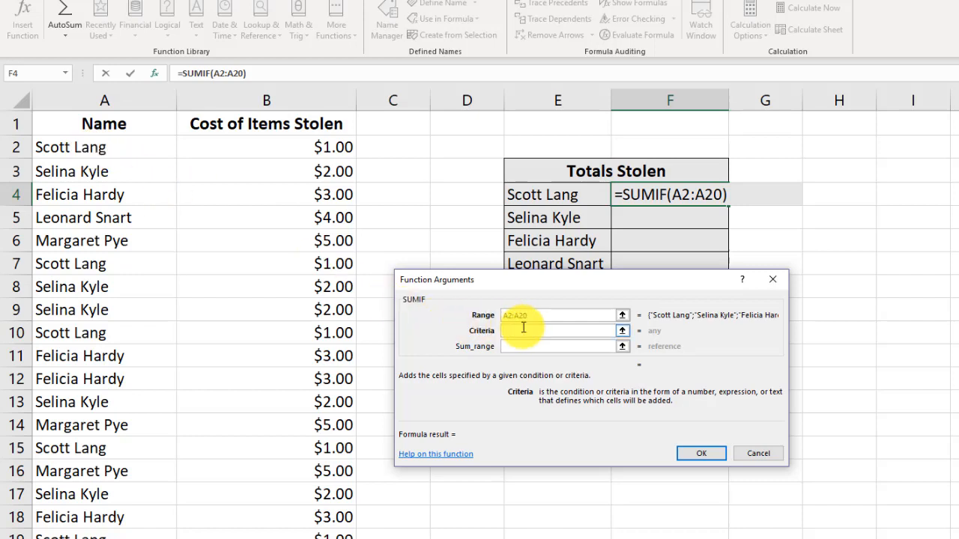
type("\"Scott ")
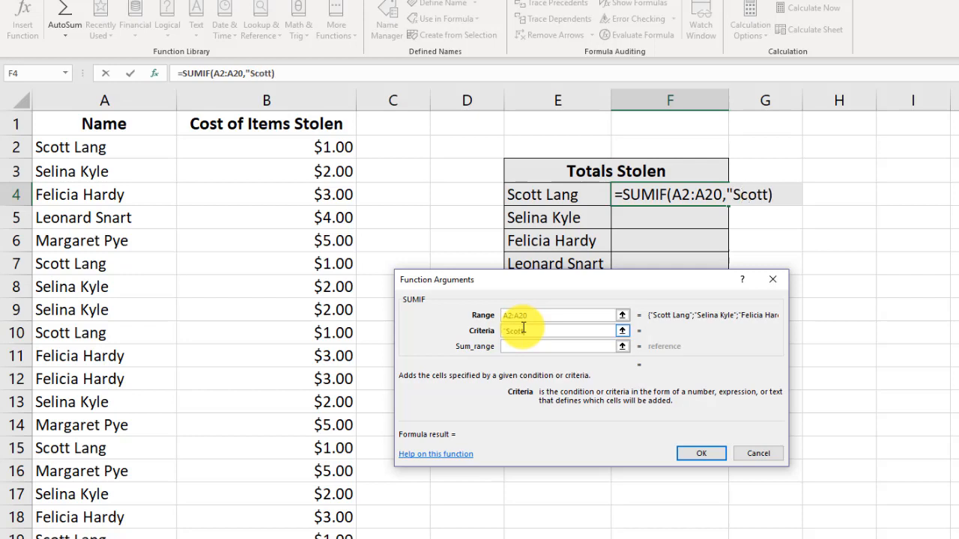
type("Lang")
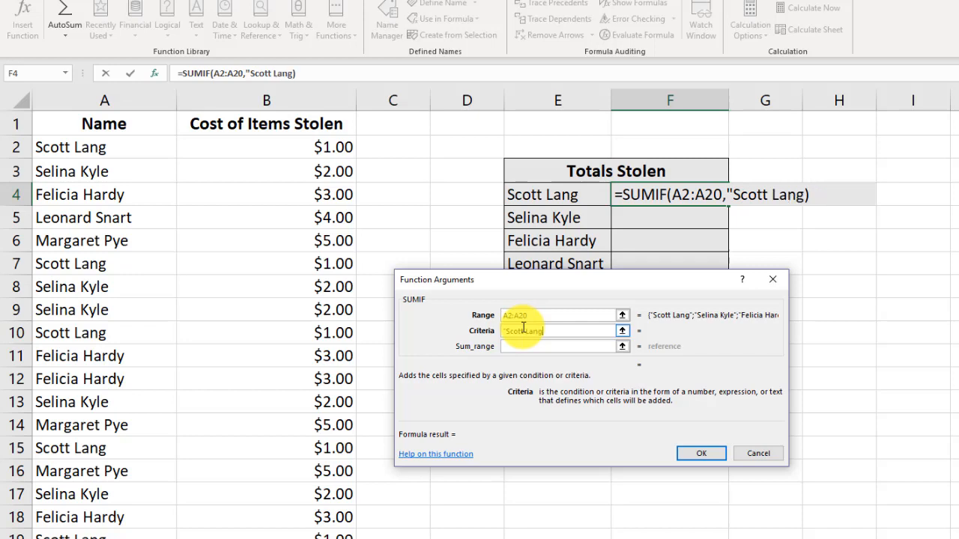
type("\"")
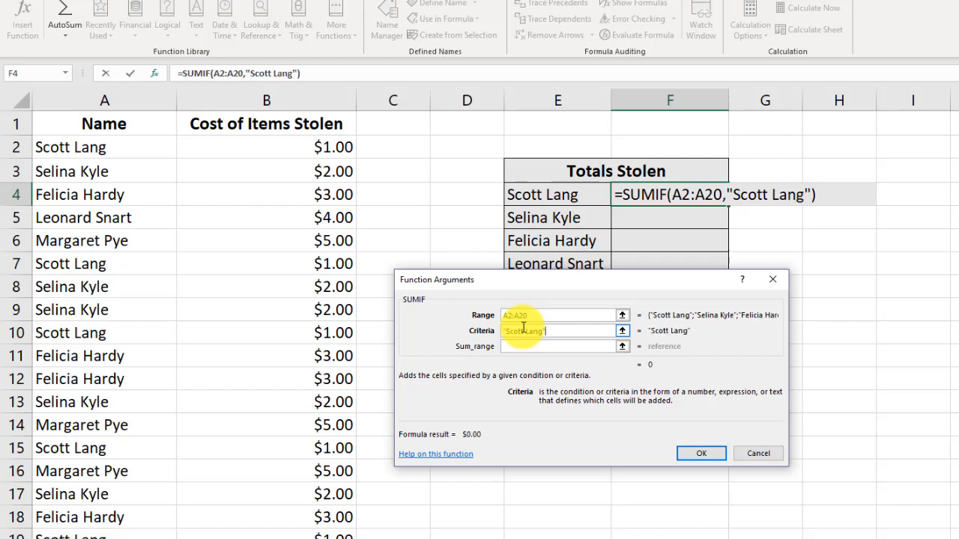
Set the sum range to B2:B20 and finish the SUMIF formula in F4.
left_click(550, 346)
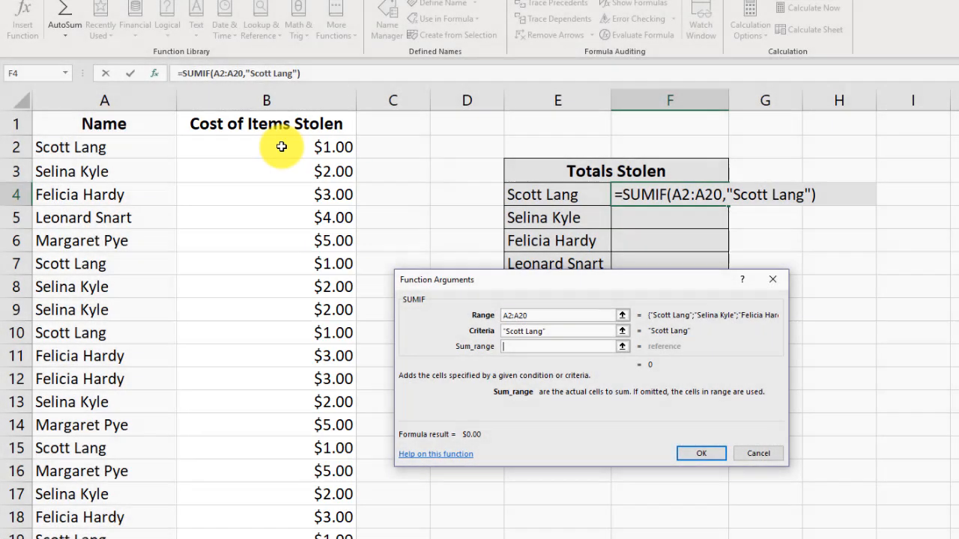
left_click(282, 146)
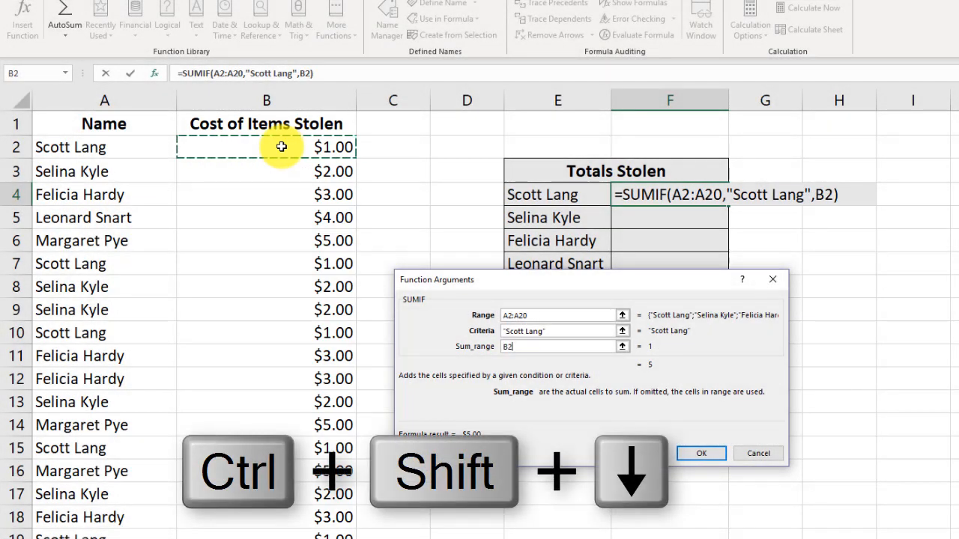
key("ctrl+shift+Down")
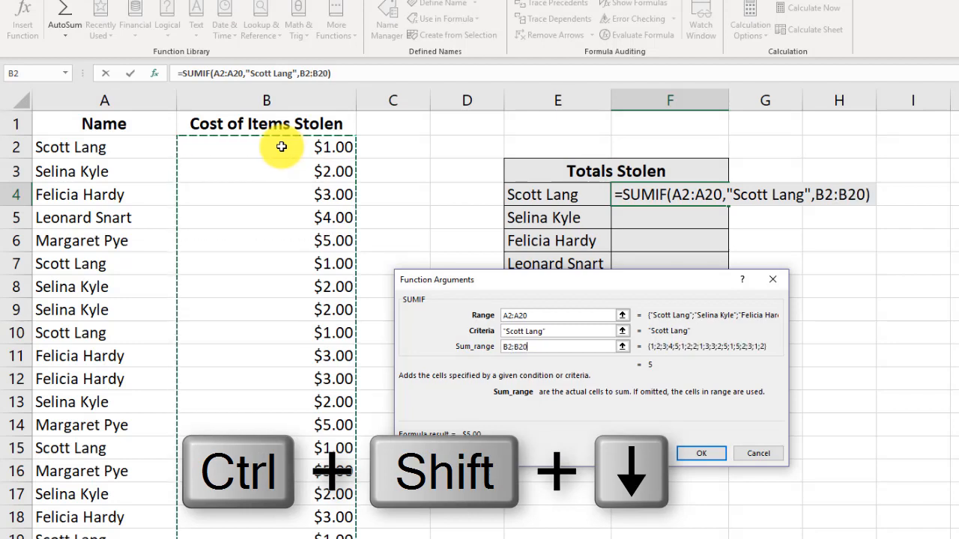
left_click(712, 460)
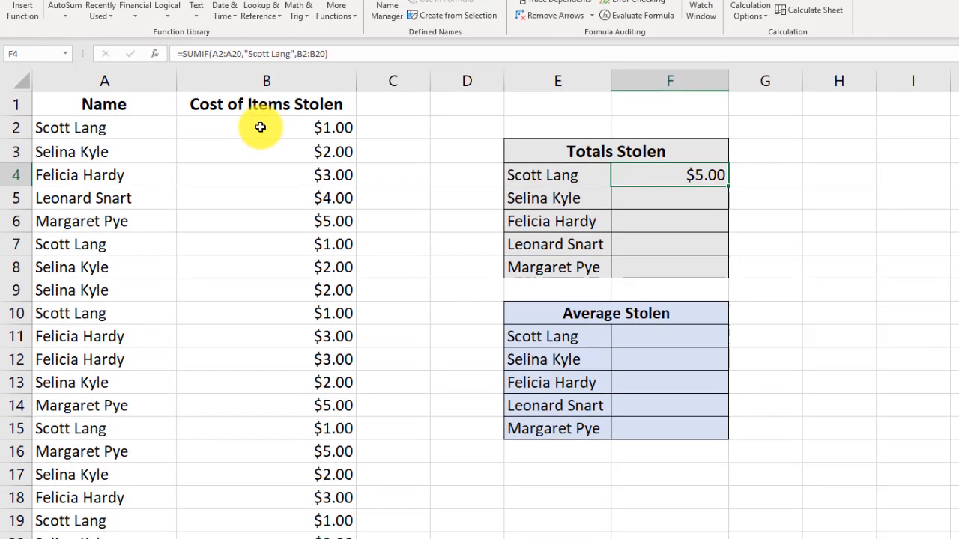
Check the cost entries in B2, B7, B10, B15 and B19 that belong to the name in E4.
left_click(260, 147)
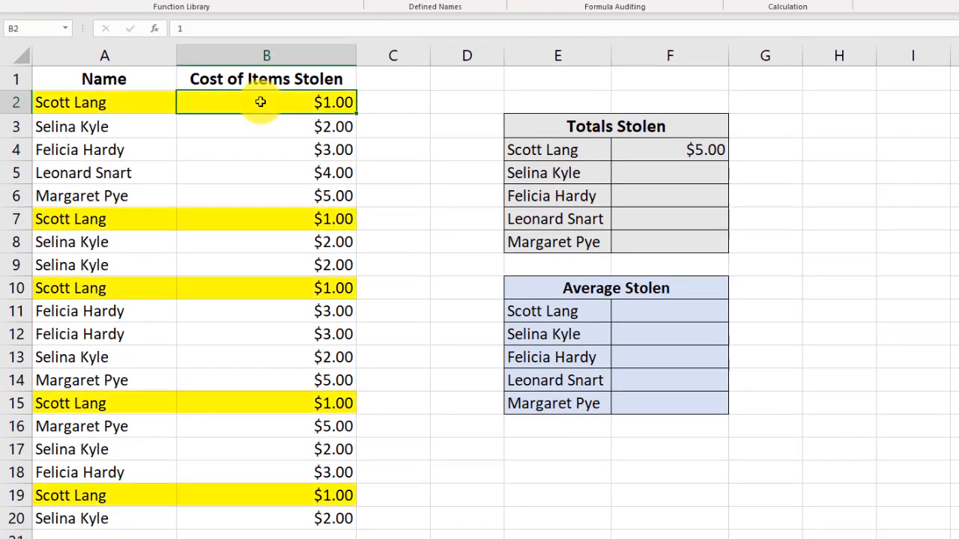
left_click(226, 221)
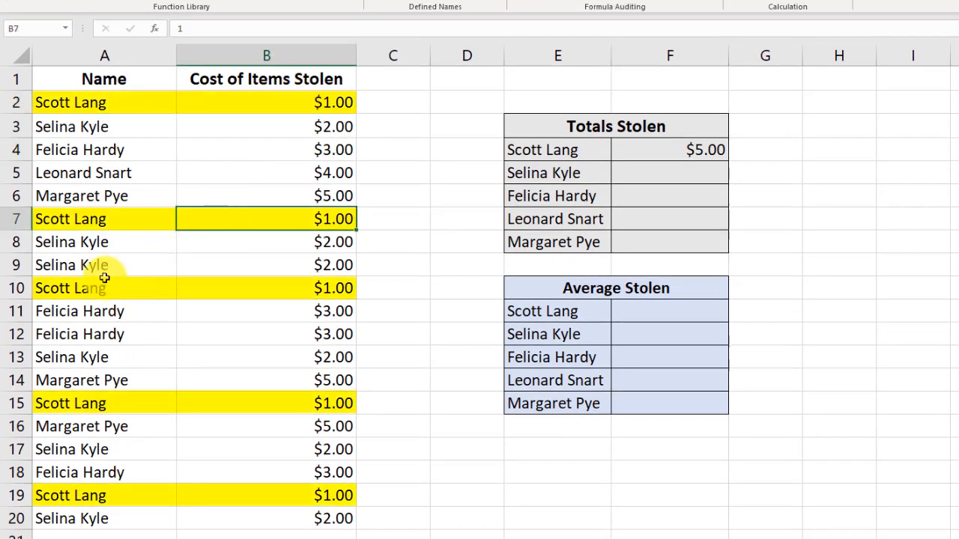
left_click(206, 291)
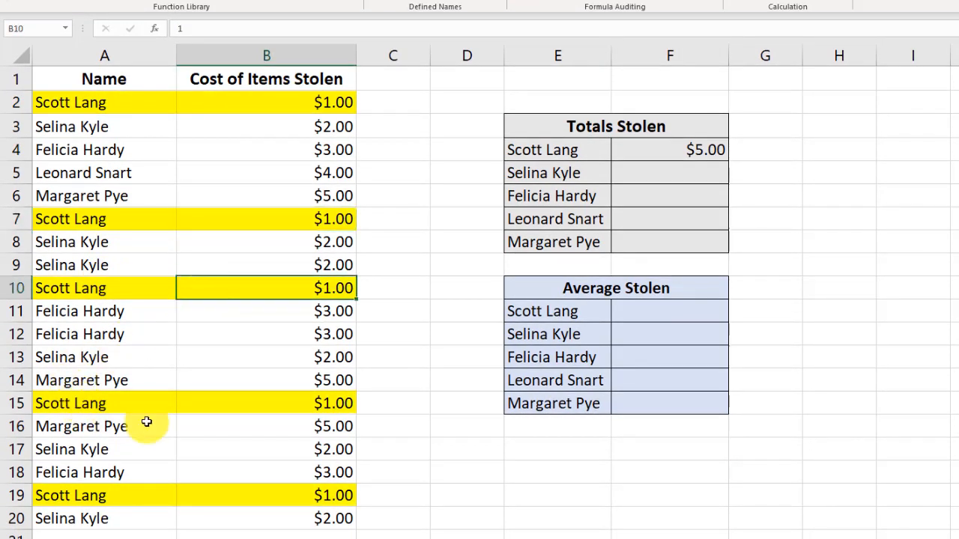
left_click(207, 400)
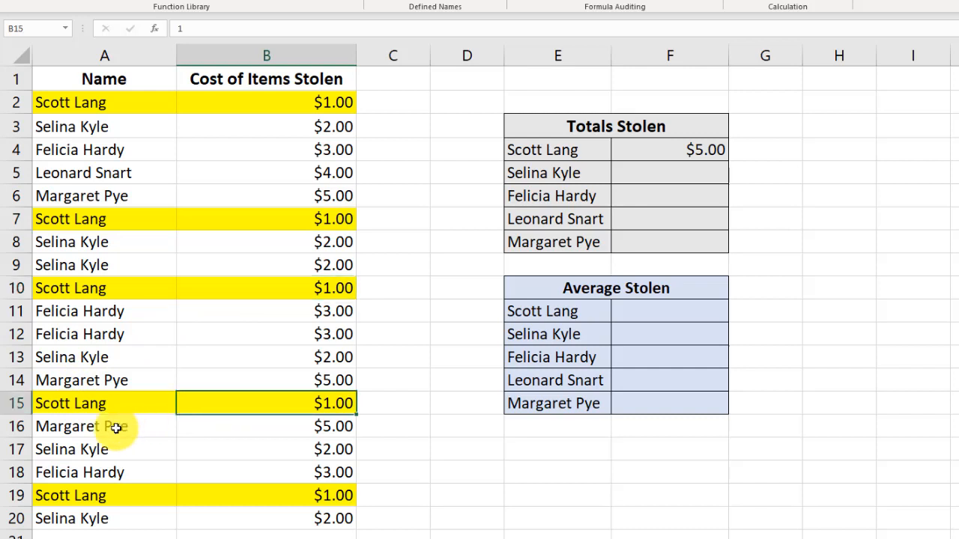
left_click(211, 496)
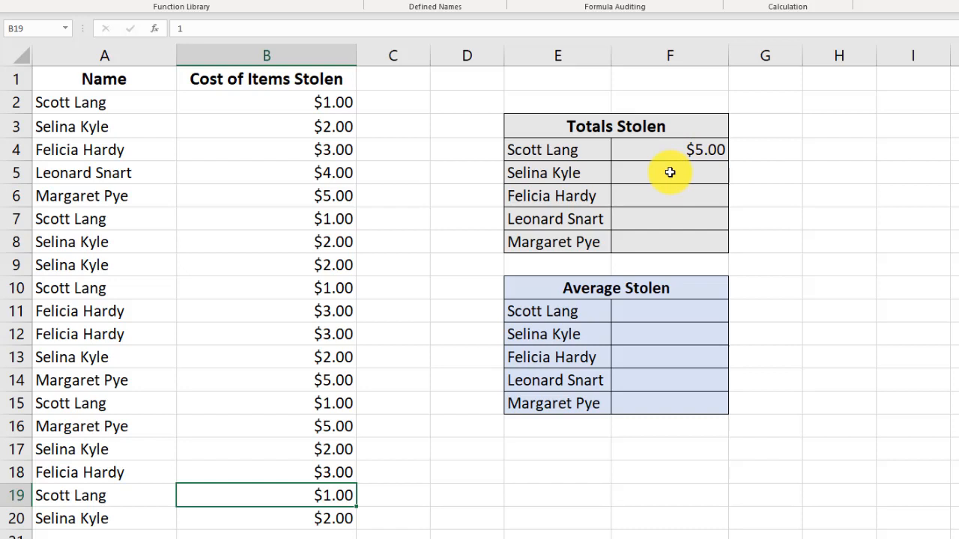
Copy the name text from the contents of cell A3.
left_click(670, 173)
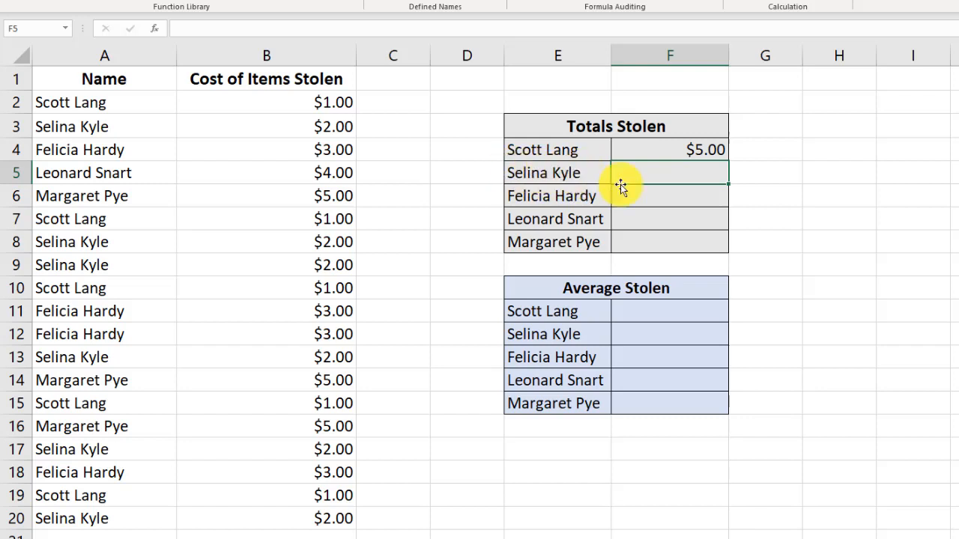
left_click(113, 129)
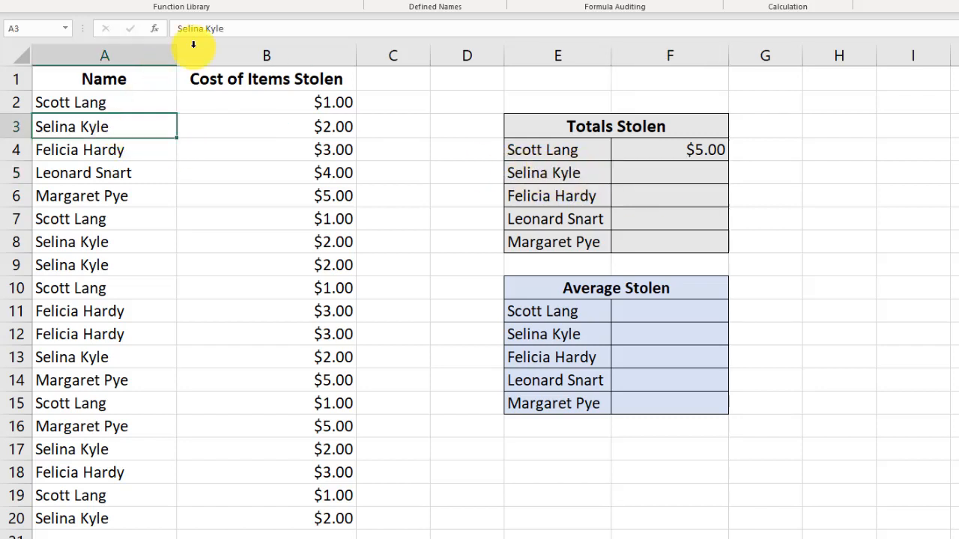
left_click_drag(252, 27, 139, 29)
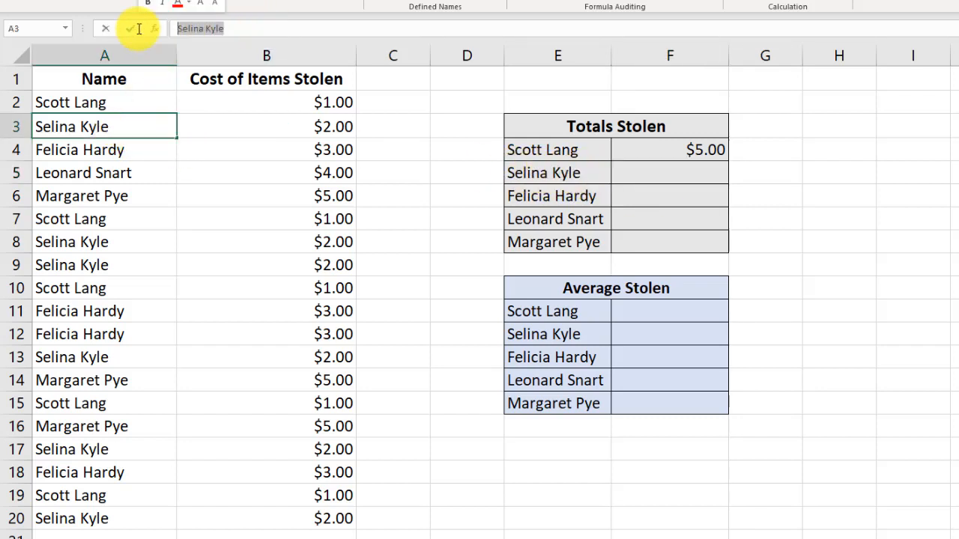
key("ctrl+c")
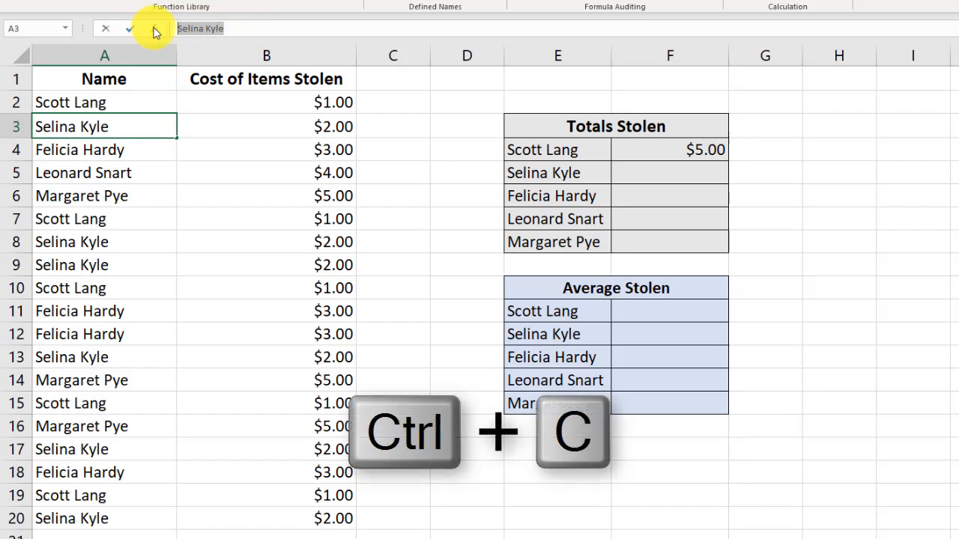
Start a SUMIF formula in F5 and set its range to A2:A20.
left_click(632, 177)
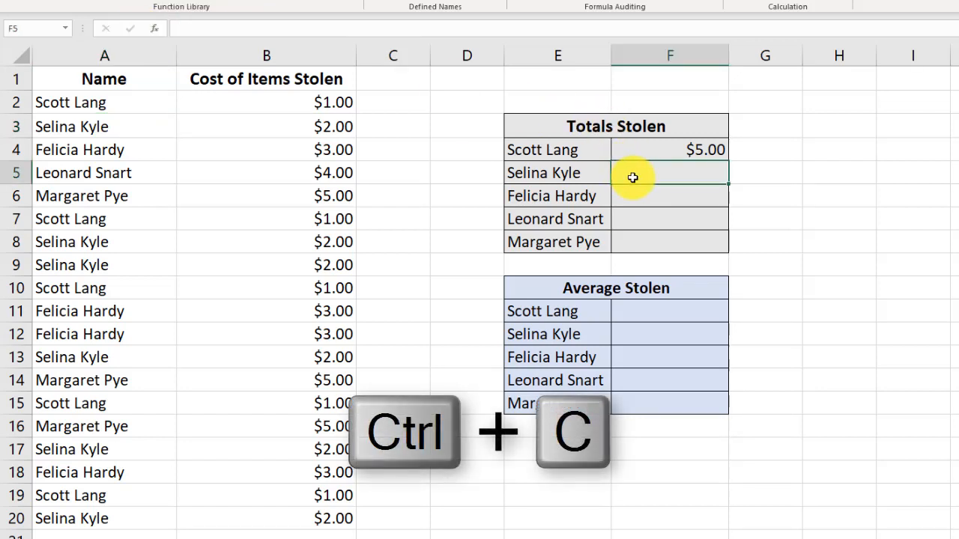
type("=")
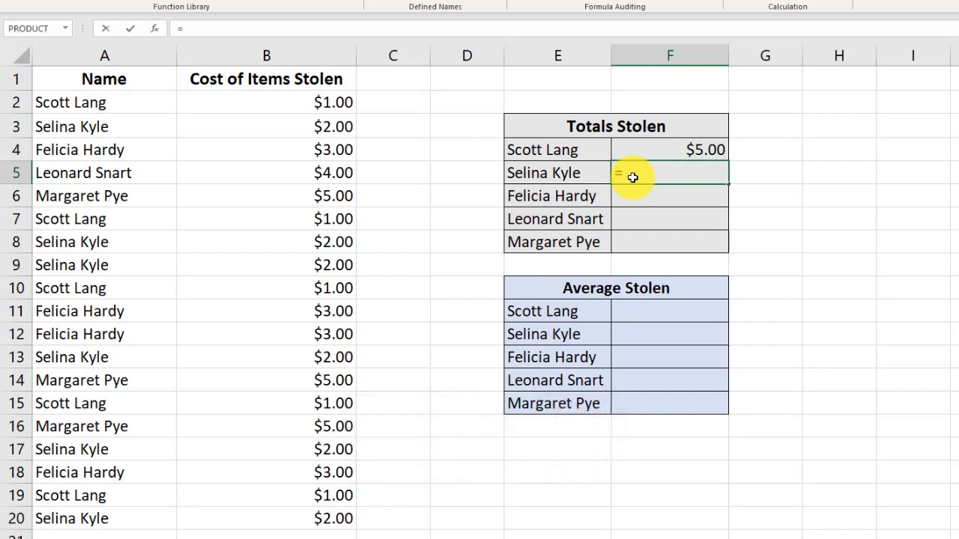
type("sum")
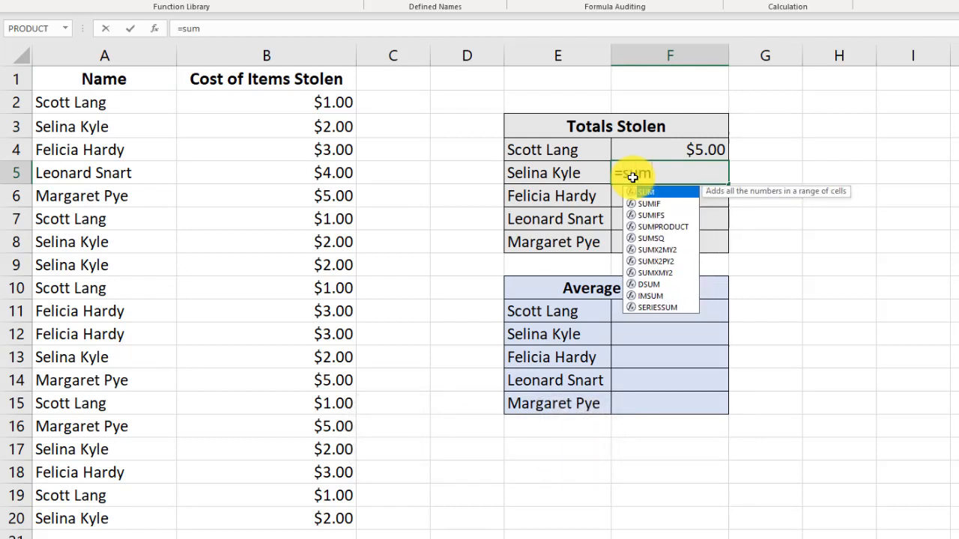
double_click(645, 204)
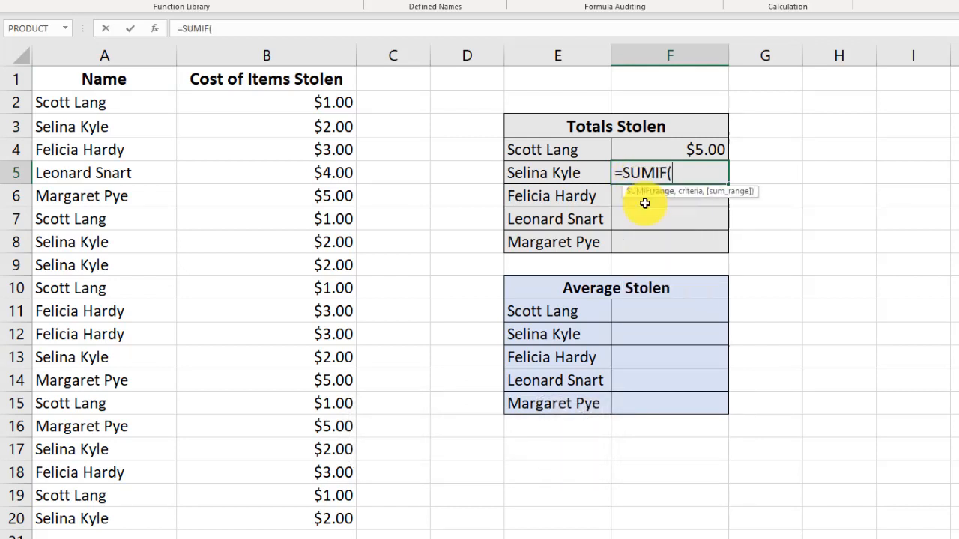
left_click(153, 30)
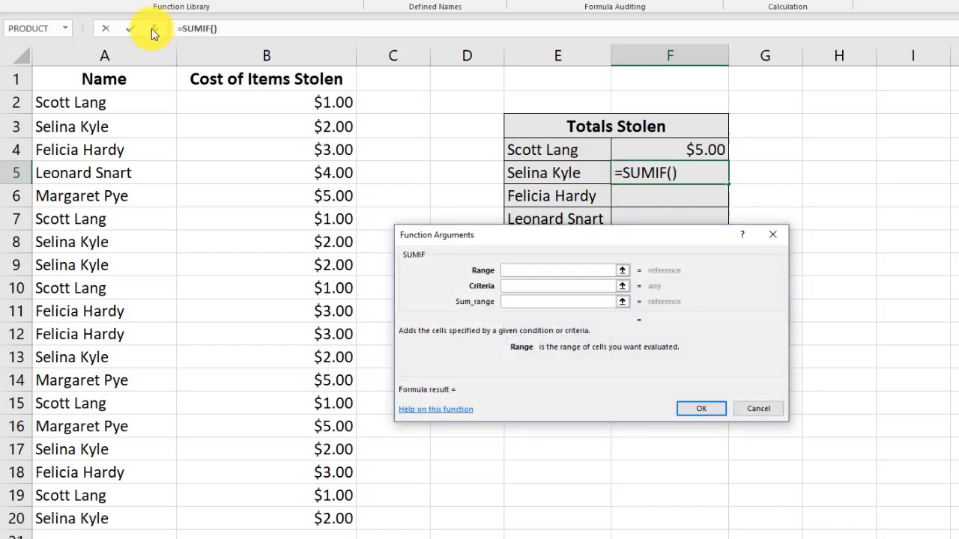
left_click(144, 105)
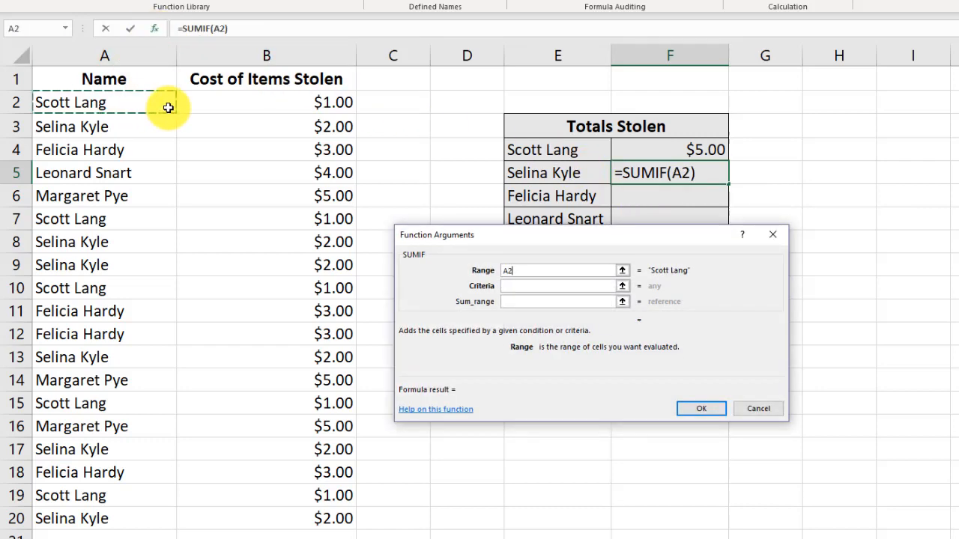
key("ctrl+shift+Down")
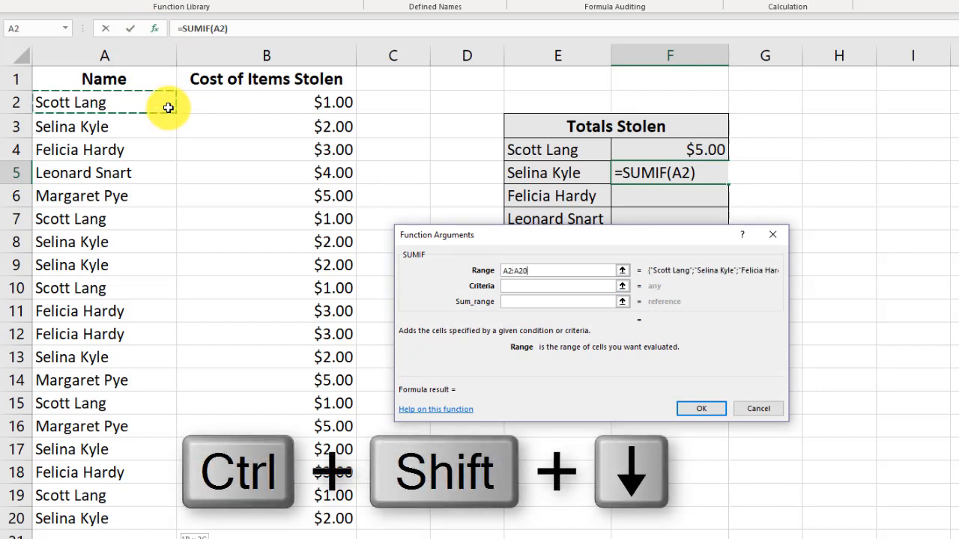
Set the F5 SUMIF criteria to the copied name enclosed in quotation marks.
left_click(523, 286)
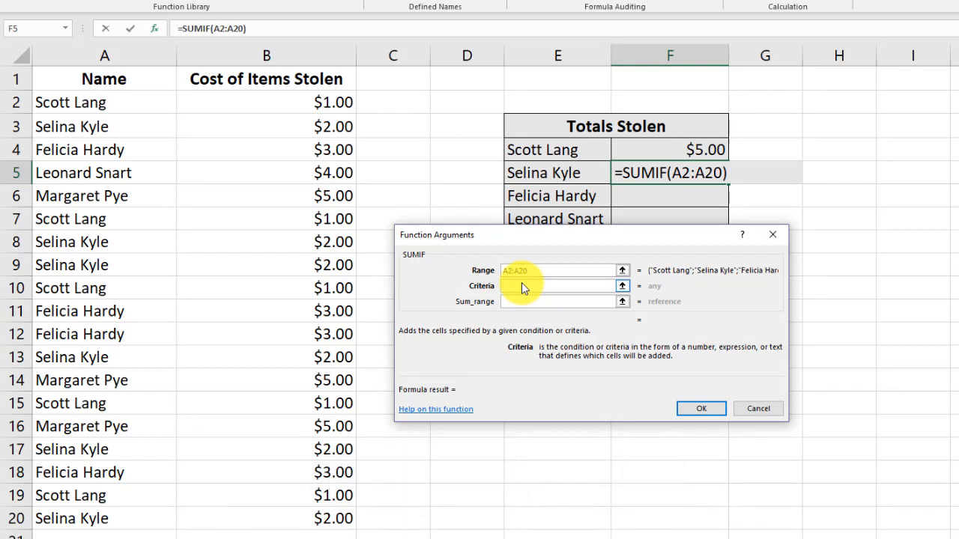
type("\"")
key("ctrl+v")
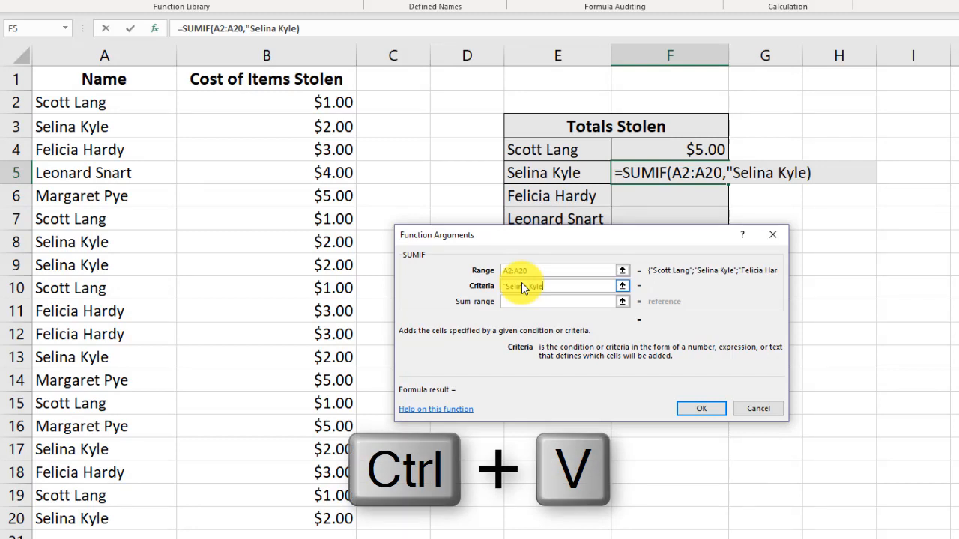
type("\"")
Set the sum range to B2:B20 and finish the SUMIF formula in F5.
left_click(533, 305)
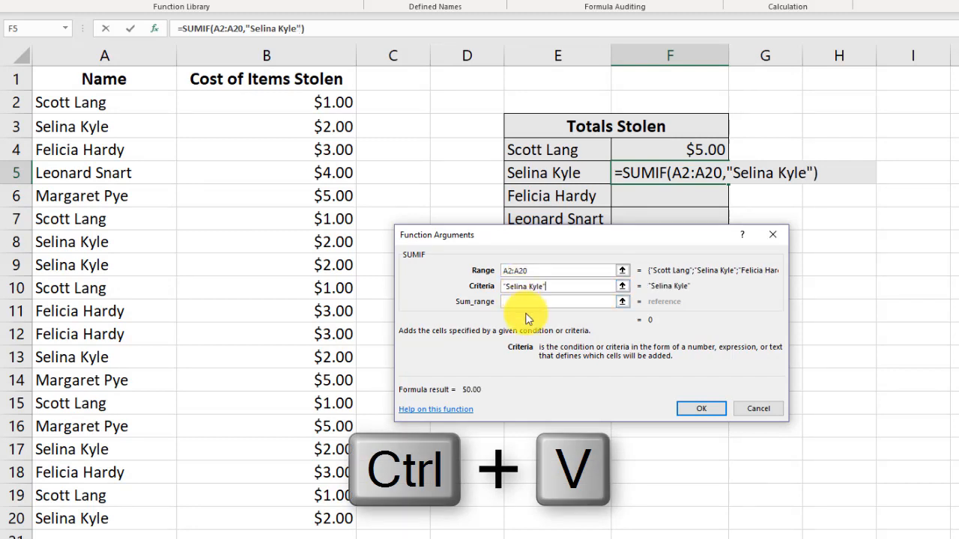
left_click(261, 104)
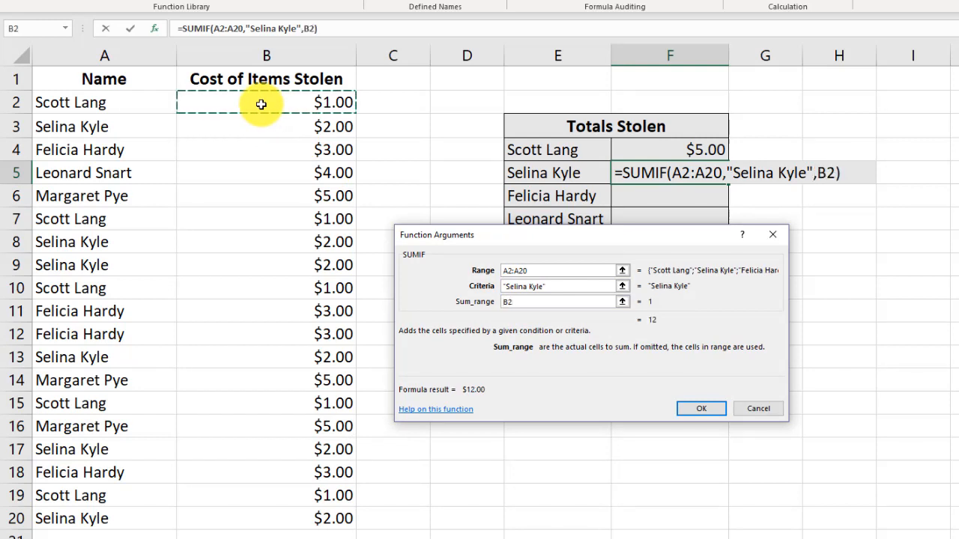
key("ctrl+shift+Down")
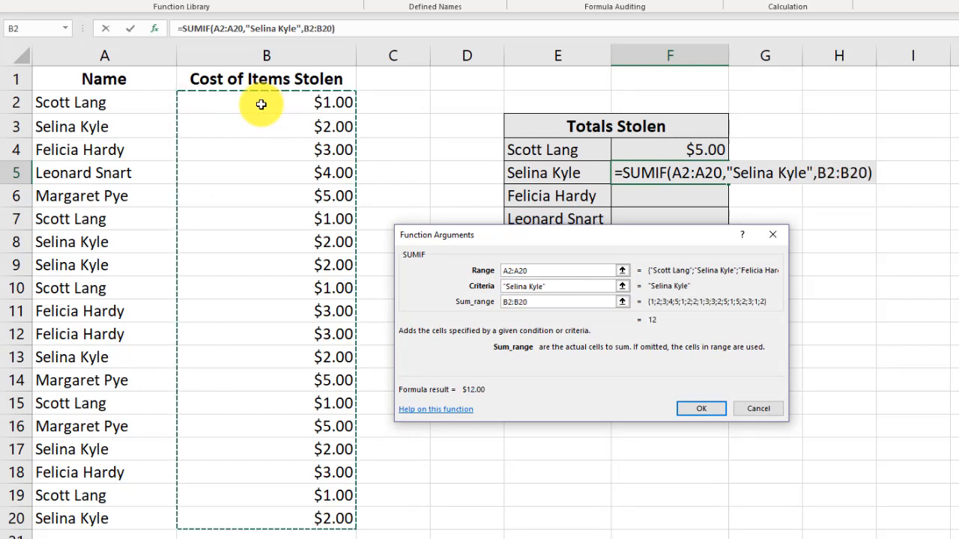
left_click(695, 409)
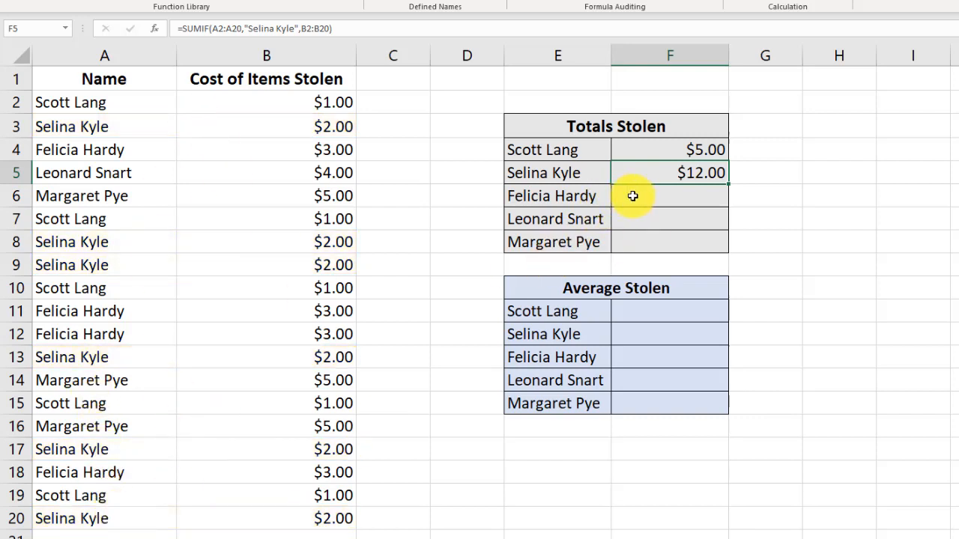
Copy the name text from the contents of cell E6.
left_click(656, 194)
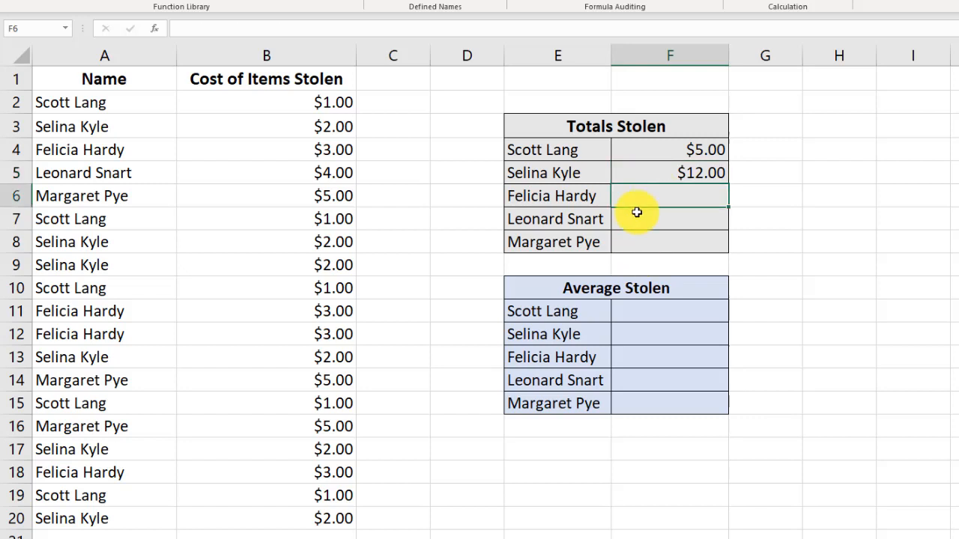
left_click(567, 191)
left_click_drag(259, 29, 177, 29)
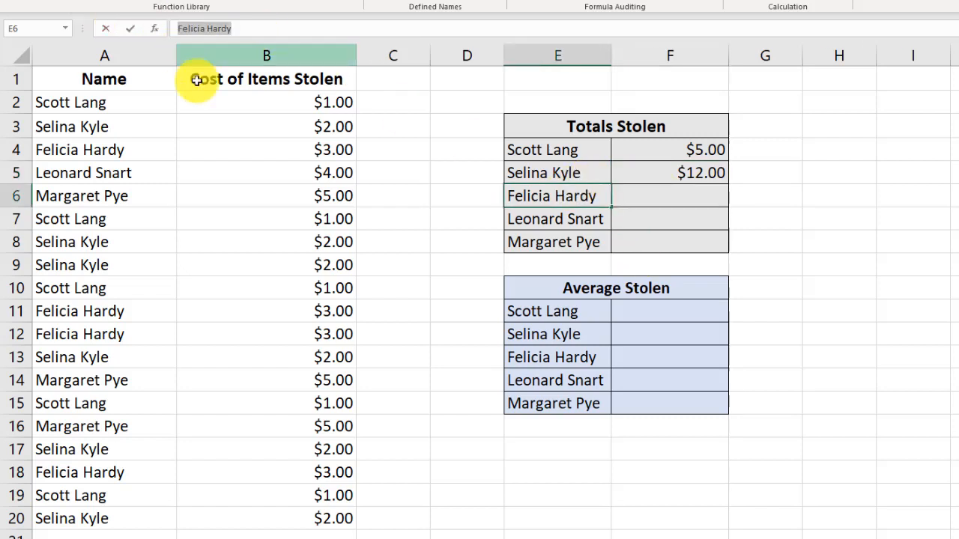
Start a SUMIF formula in F6 and set its range to A2:A20.
left_click(652, 194)
type("=s")
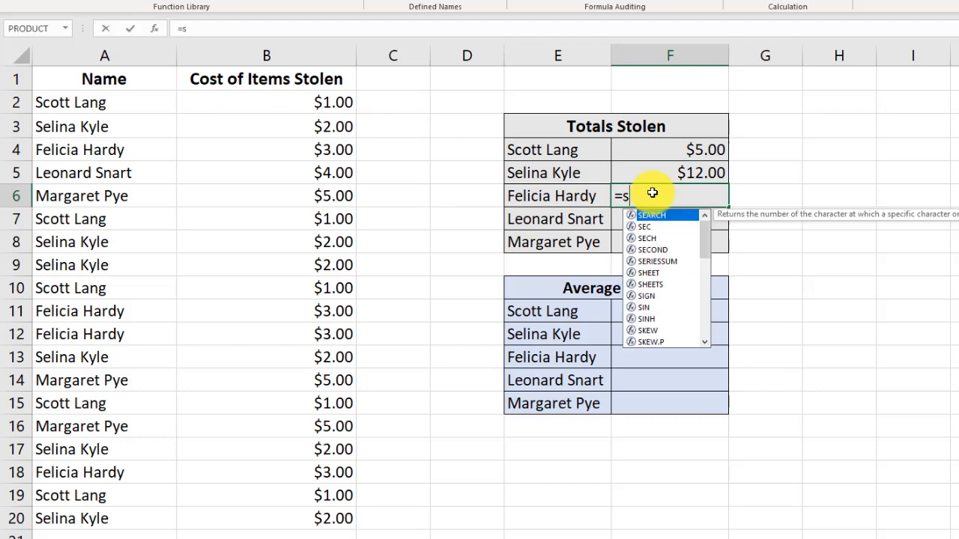
type("um")
double_click(659, 228)
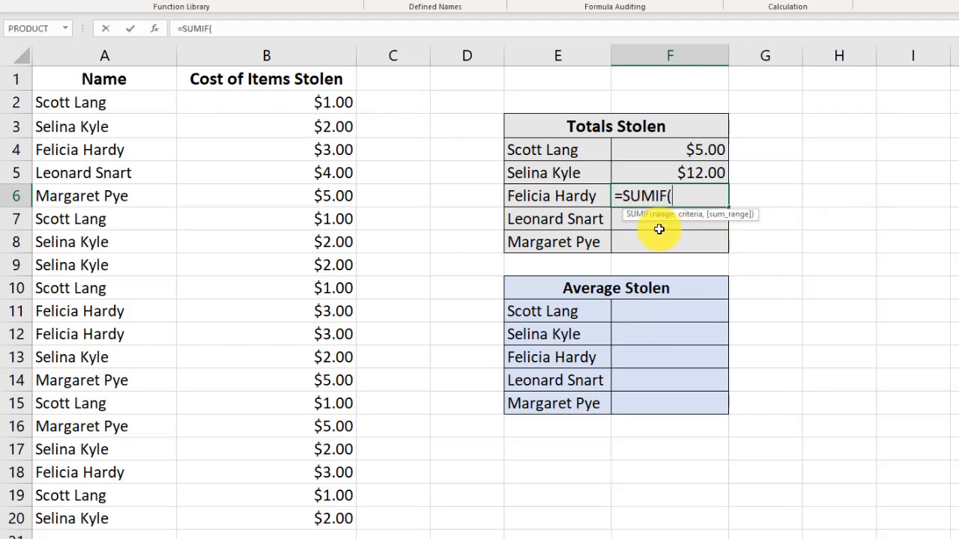
left_click(154, 29)
left_click(127, 107)
key("ctrl+shift+Down")
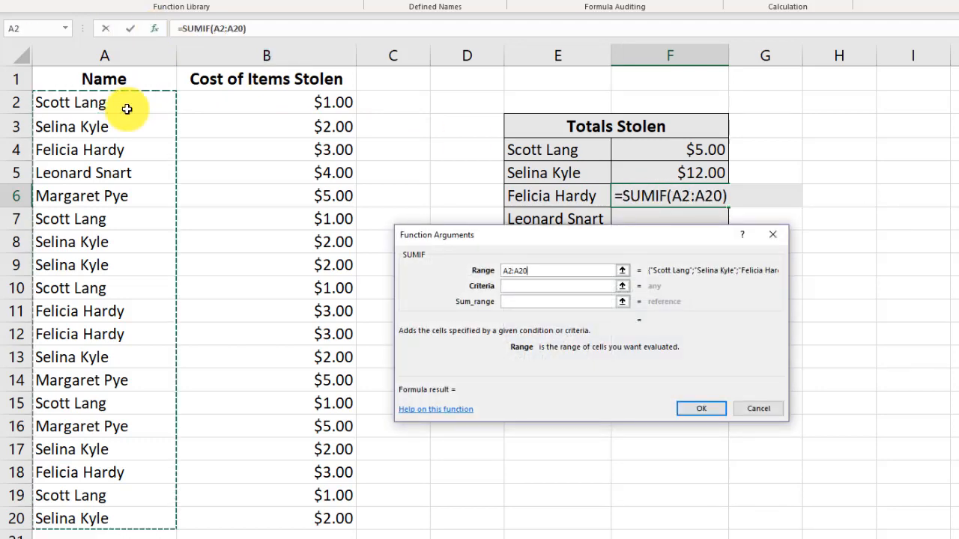
Complete the F6 SUMIF with the name from E6 as quoted criteria and B2:B20 as the sum range.
left_click(535, 287)
type("\"Felicia Hardy")
left_click(533, 301)
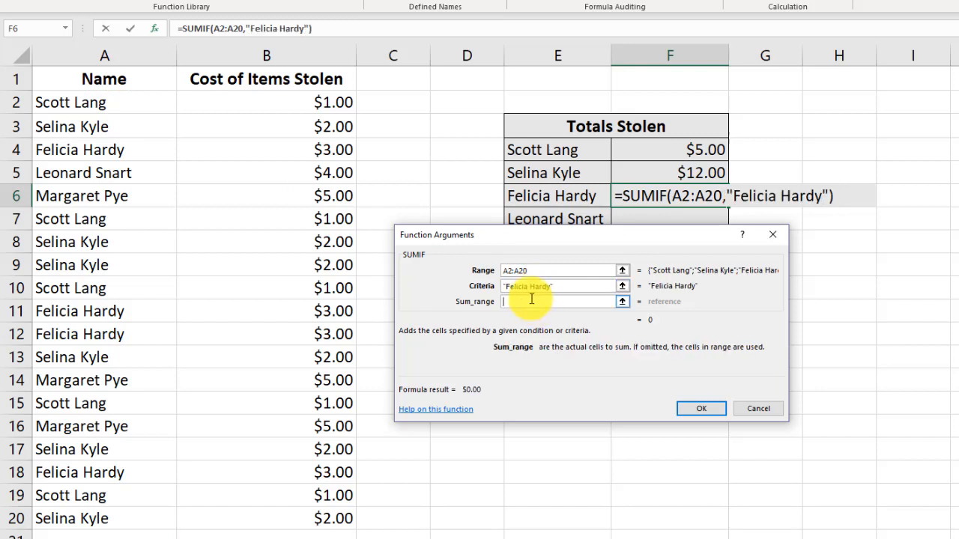
left_click(274, 107)
key("ctrl+shift+Down")
left_click(698, 408)
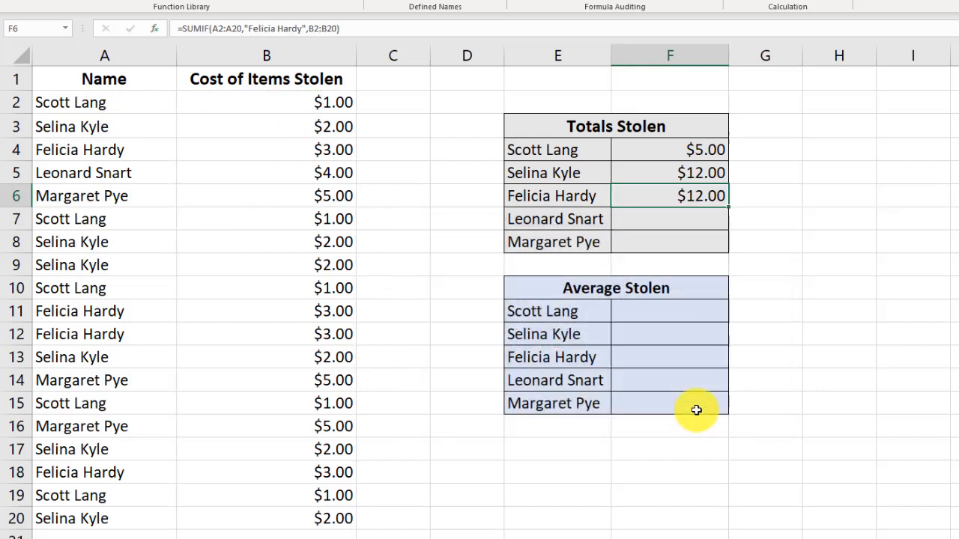
Copy the name text from E7 and start a SUMIF formula in F7 with the range A2:A20.
left_click(567, 217)
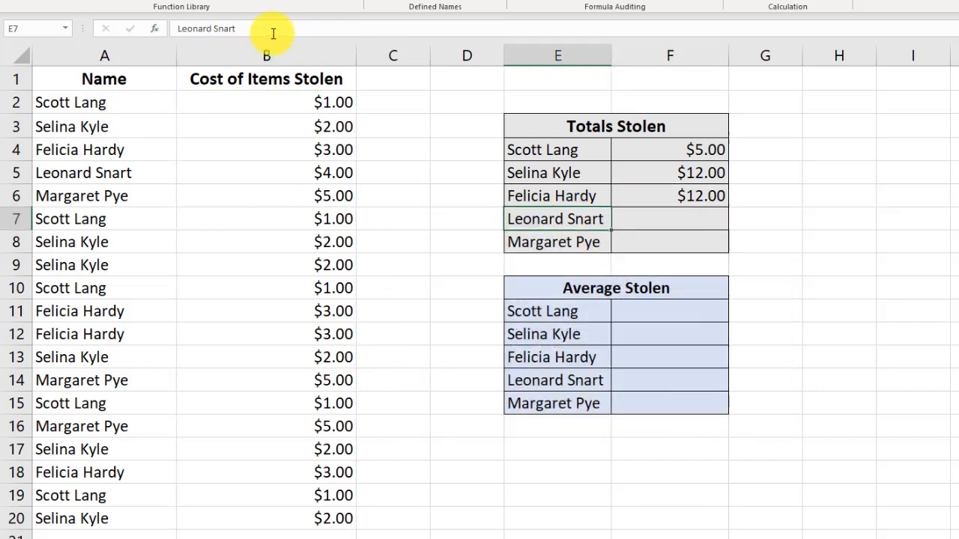
left_click(636, 225)
type("=sum")
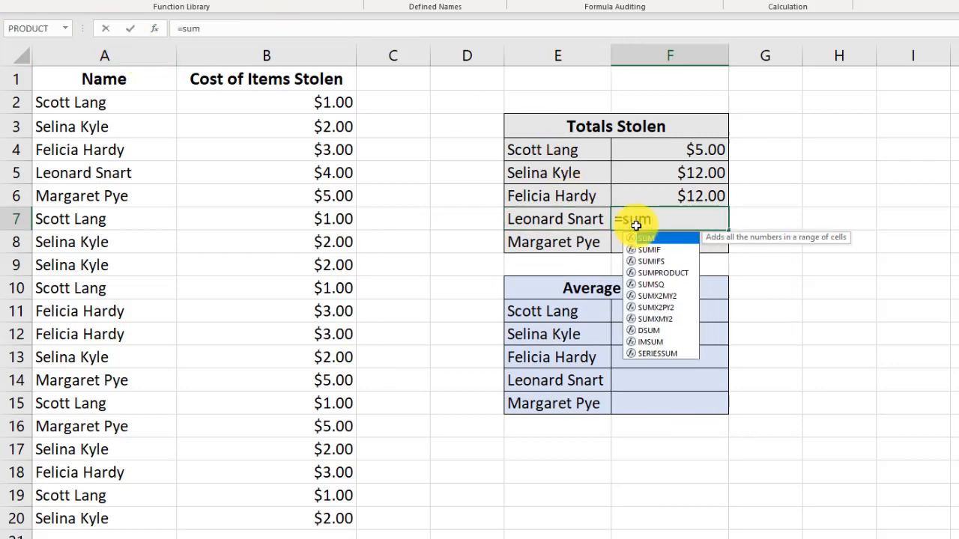
double_click(670, 251)
left_click(155, 28)
left_click(150, 95)
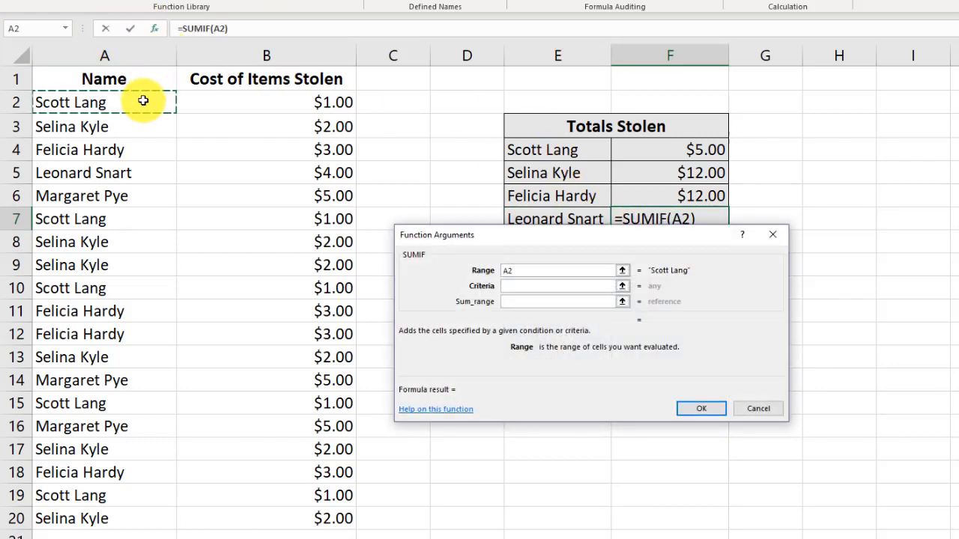
key("ctrl+shift+Down")
Complete the F7 SUMIF with the name from E7 as quoted criteria and B2:B20 as the sum range.
left_click(523, 290)
type("\"Leonard Snart\"")
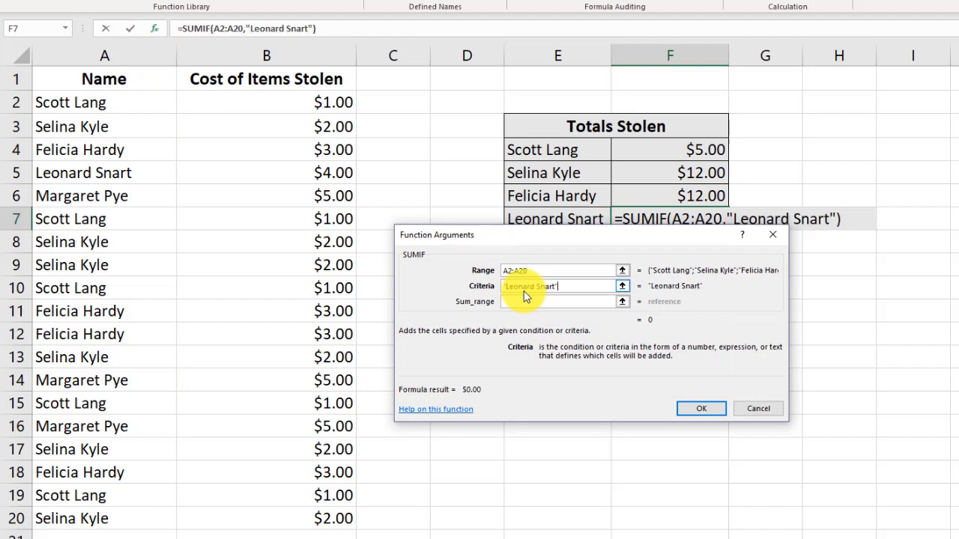
left_click(595, 301)
left_click(294, 102)
key("ctrl+shift+Down")
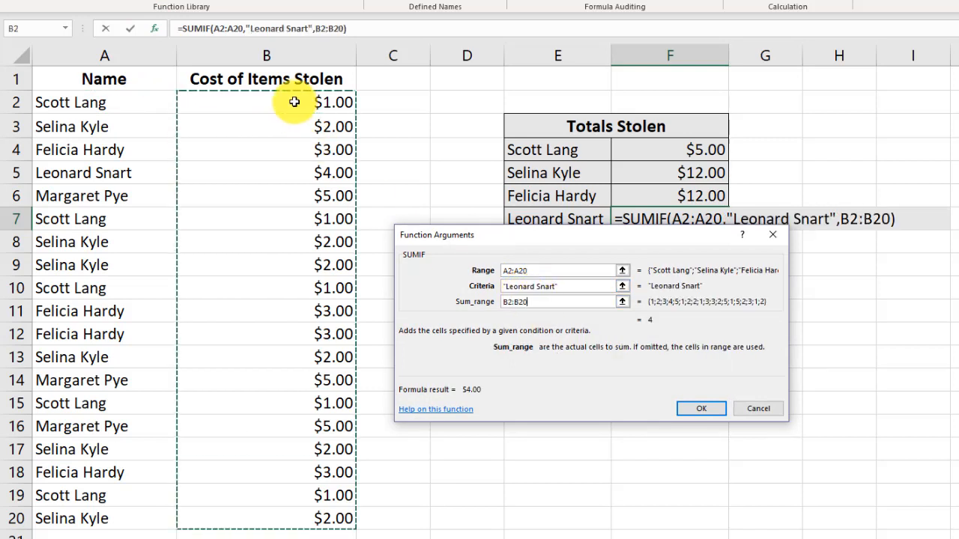
left_click(688, 408)
Copy the name text from the contents of cell E8.
left_click(651, 243)
left_click(560, 242)
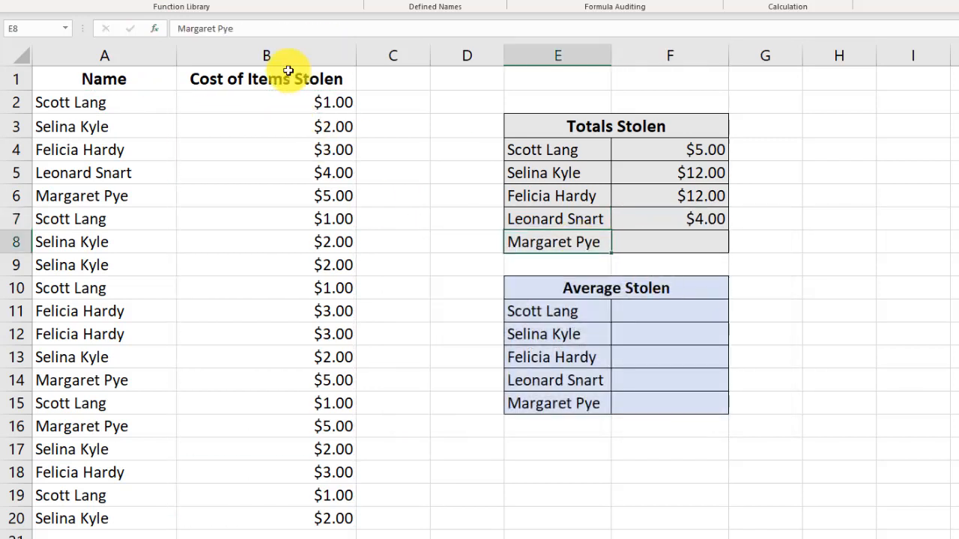
left_click_drag(284, 30, 3, 34)
Start a SUMIF formula in F8 and set its range to A2:A20.
left_click(652, 246)
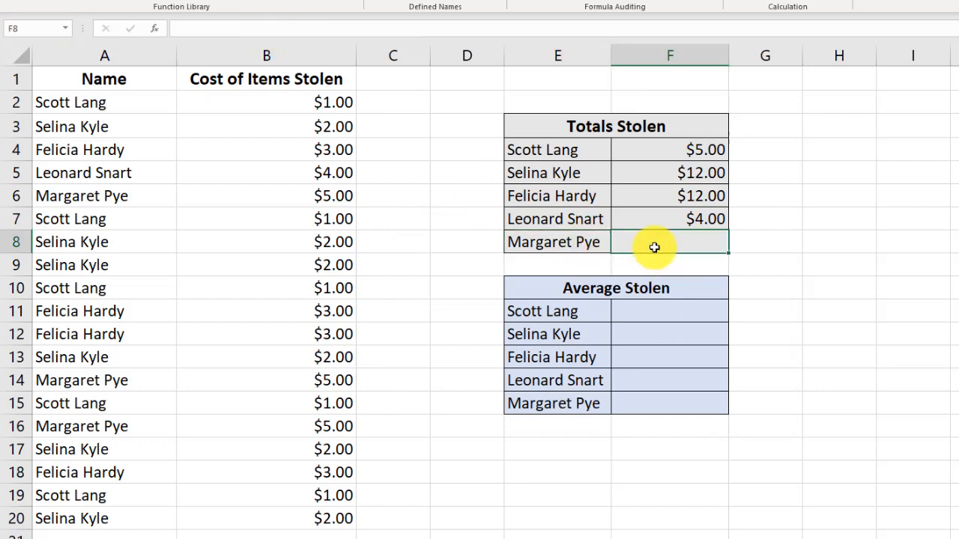
type("=sum")
left_click(663, 275)
double_click(663, 274)
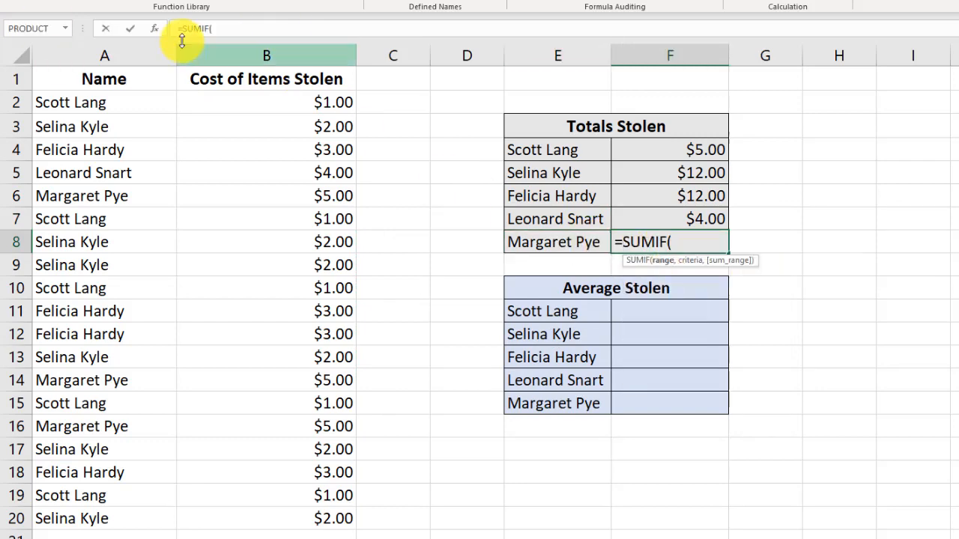
left_click(154, 28)
left_click(133, 101)
key("ctrl+shift+Down")
Complete the F8 SUMIF with the name from E8 as quoted criteria and B2:B20 as the sum range.
left_click(534, 286)
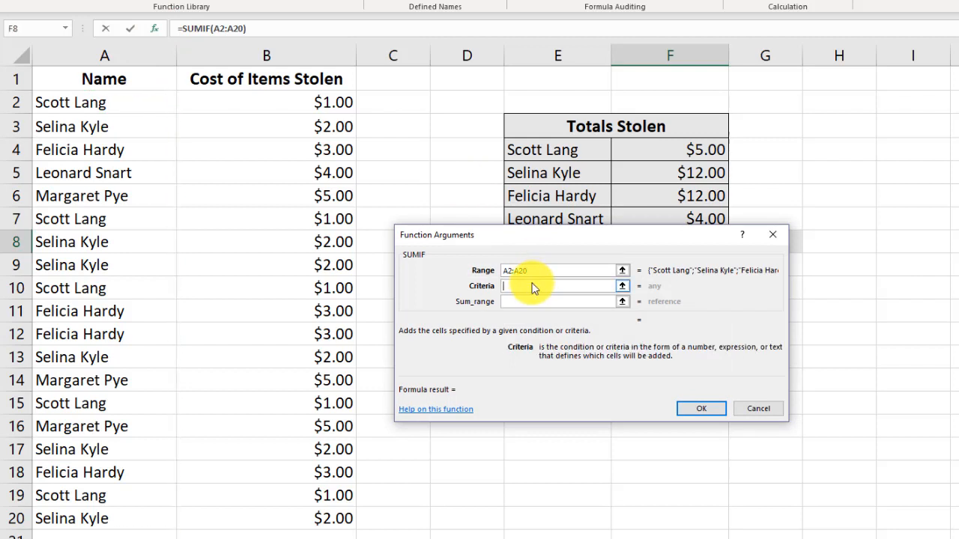
type("\"Margaret Pye\"")
key("Tab")
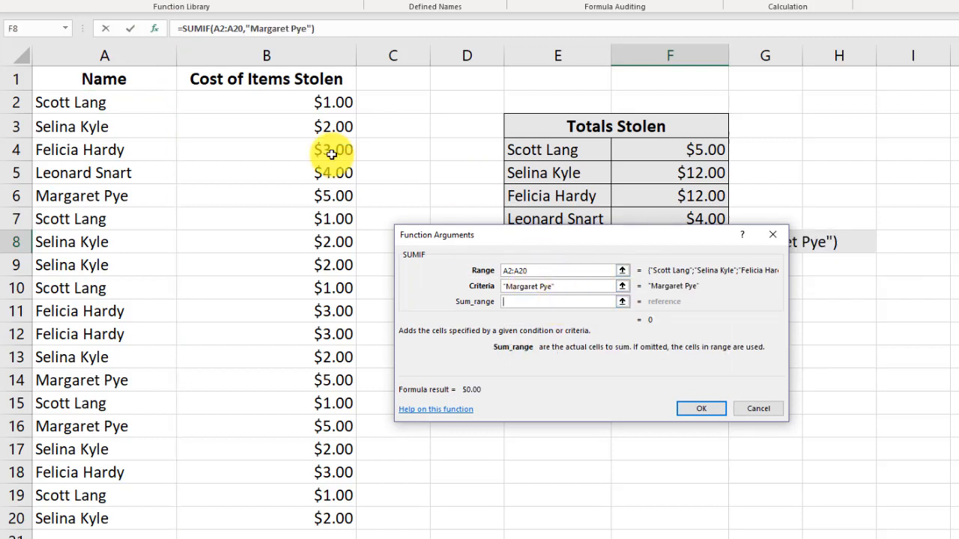
left_click(283, 109)
key("ctrl+shift+Down")
left_click(701, 409)
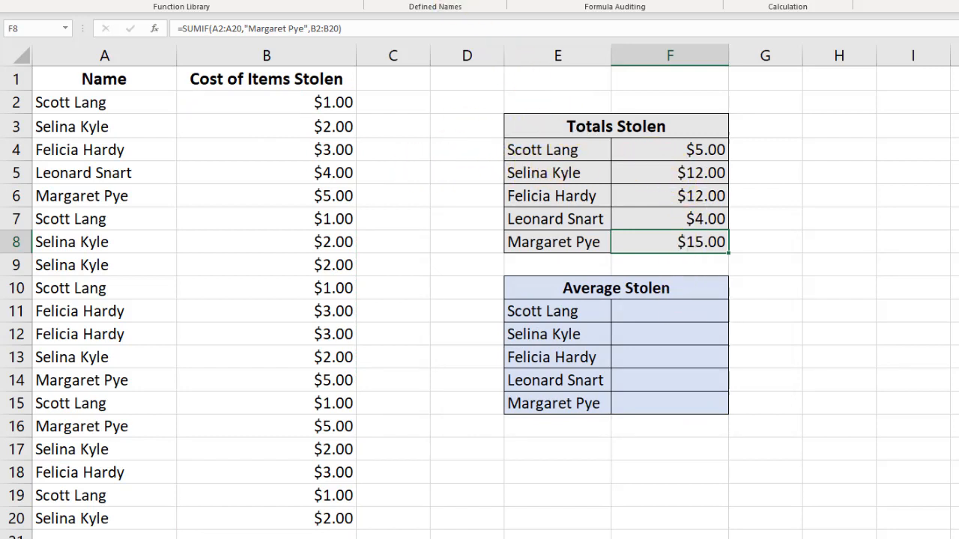
Show the formulas instead of their results and examine the SUMIF formulas in F4:F8.
key("ctrl+grave")
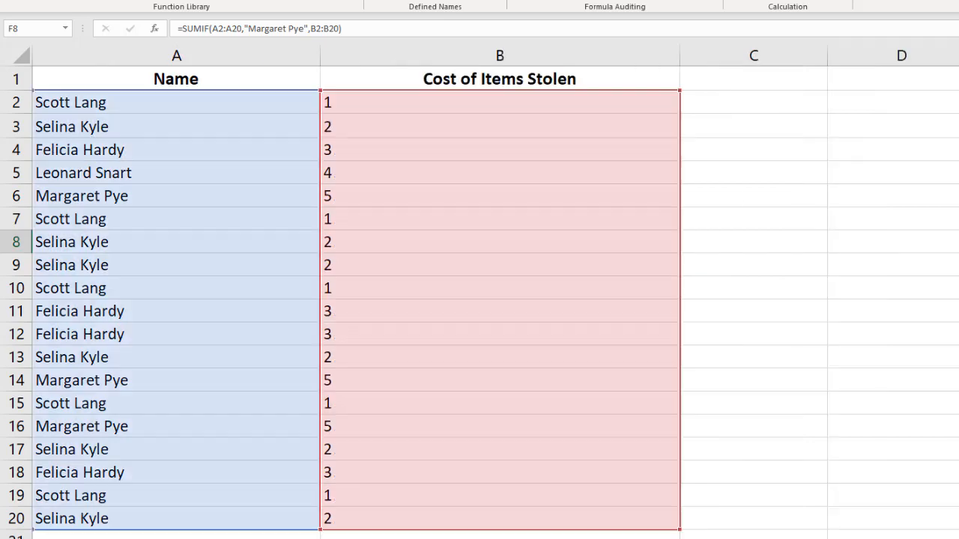
scroll(908, 151, "down", 1)
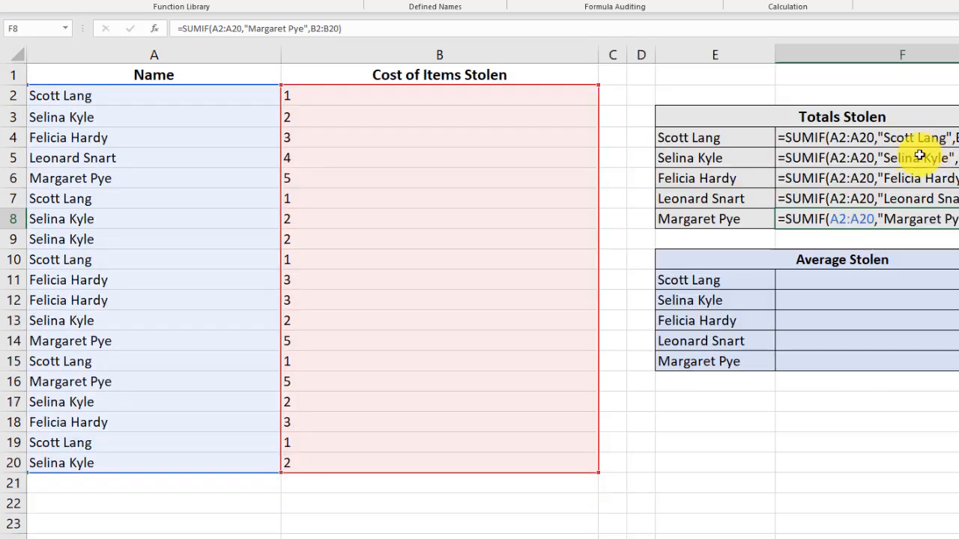